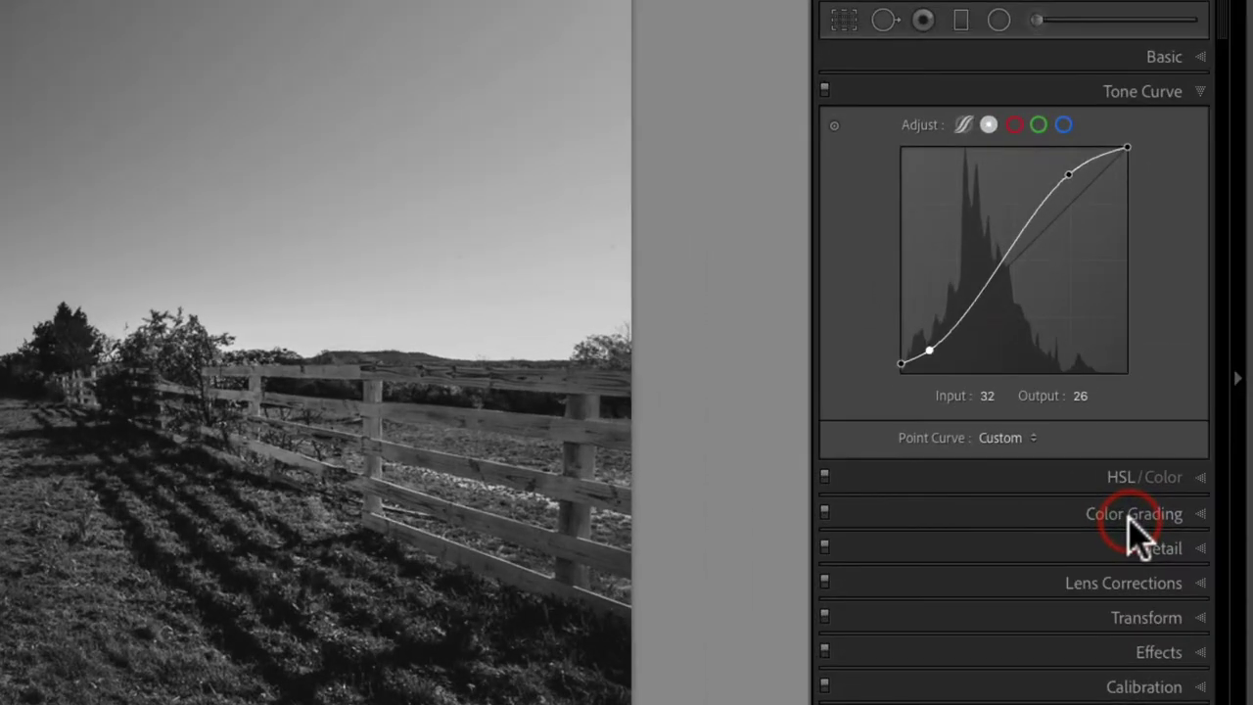
Open Color Grading and look through the shadows, midtones, highlights and global wheels, finishing on the combined three-wheel view.
{"action": "left_click", "coordinate": [1205, 377]}
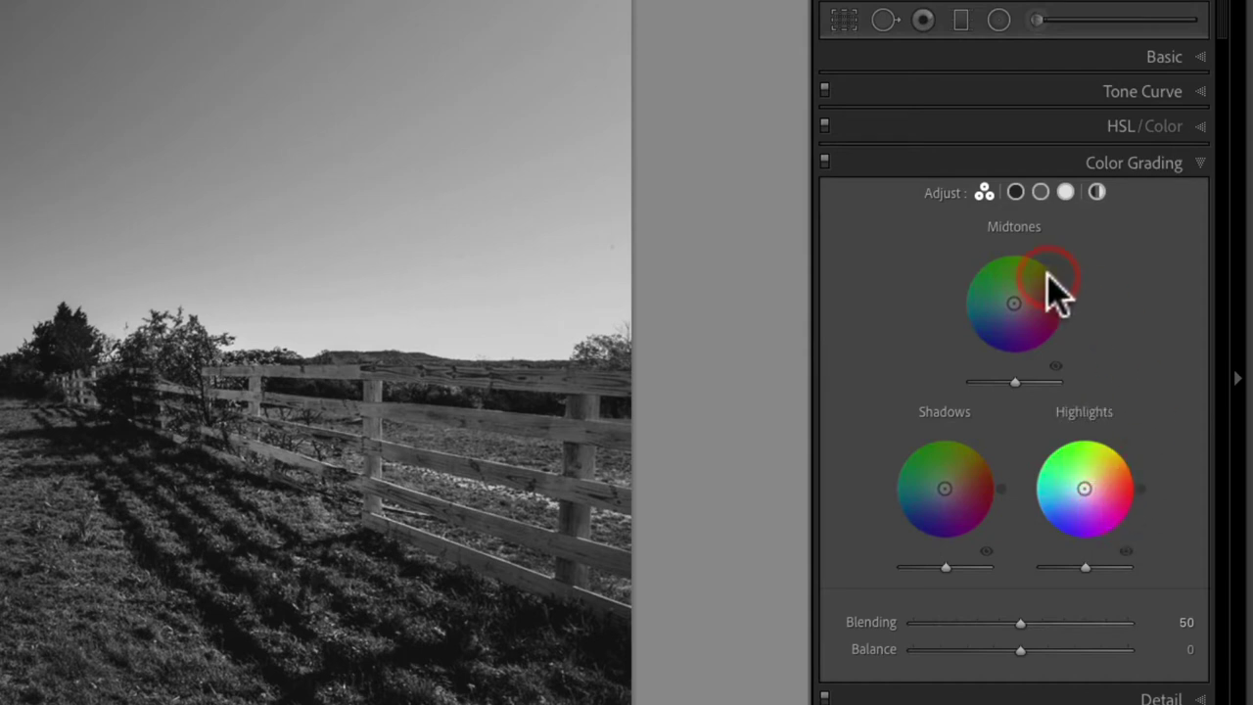
{"action": "left_click", "coordinate": [1015, 191]}
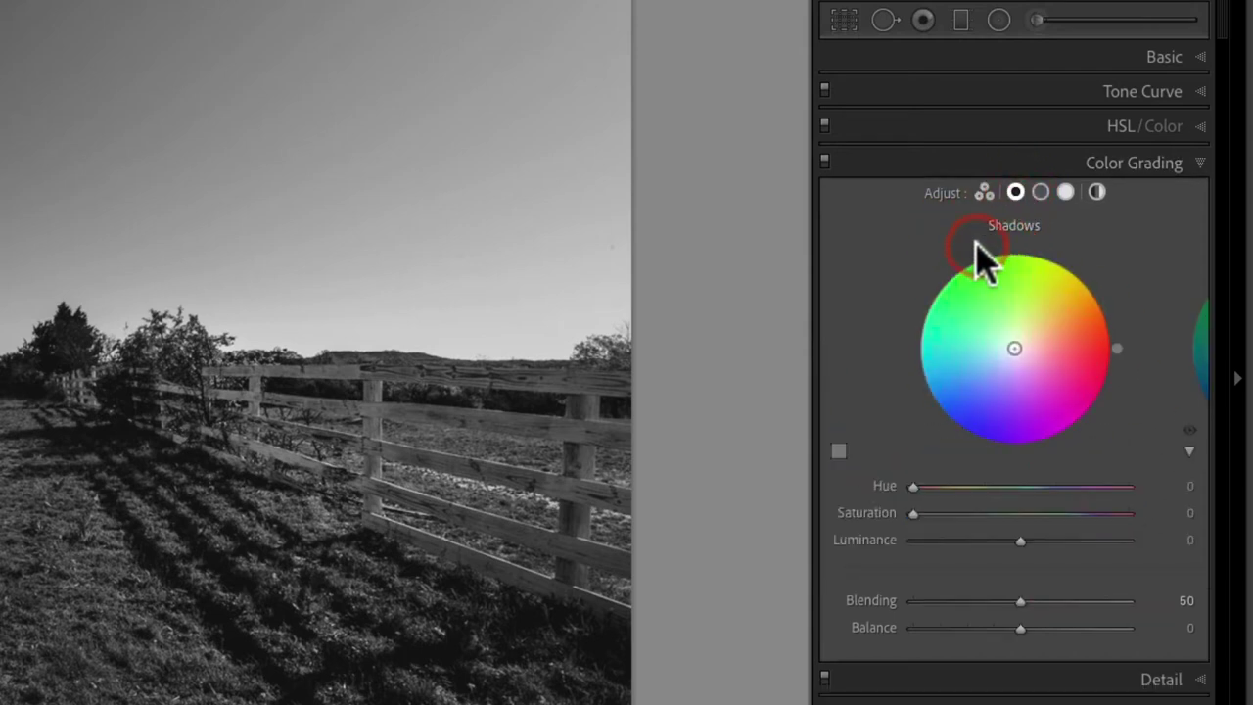
{"action": "left_click", "coordinate": [1040, 192]}
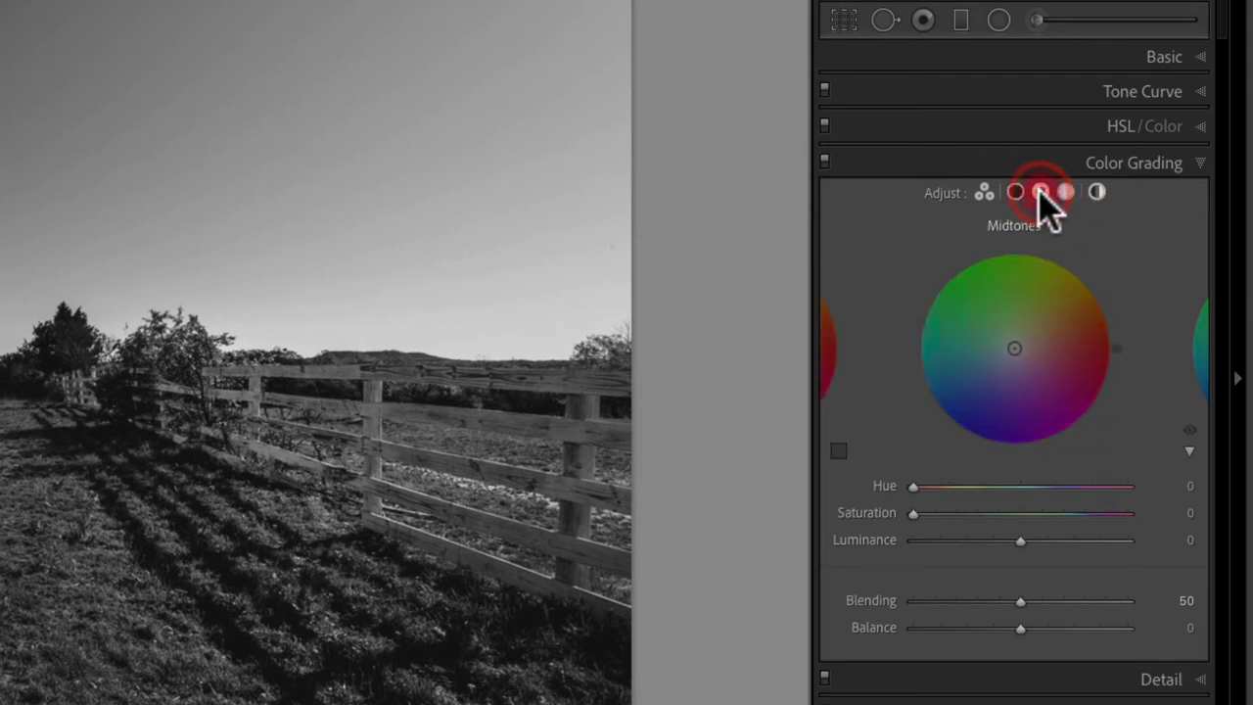
{"action": "left_click", "coordinate": [1064, 193]}
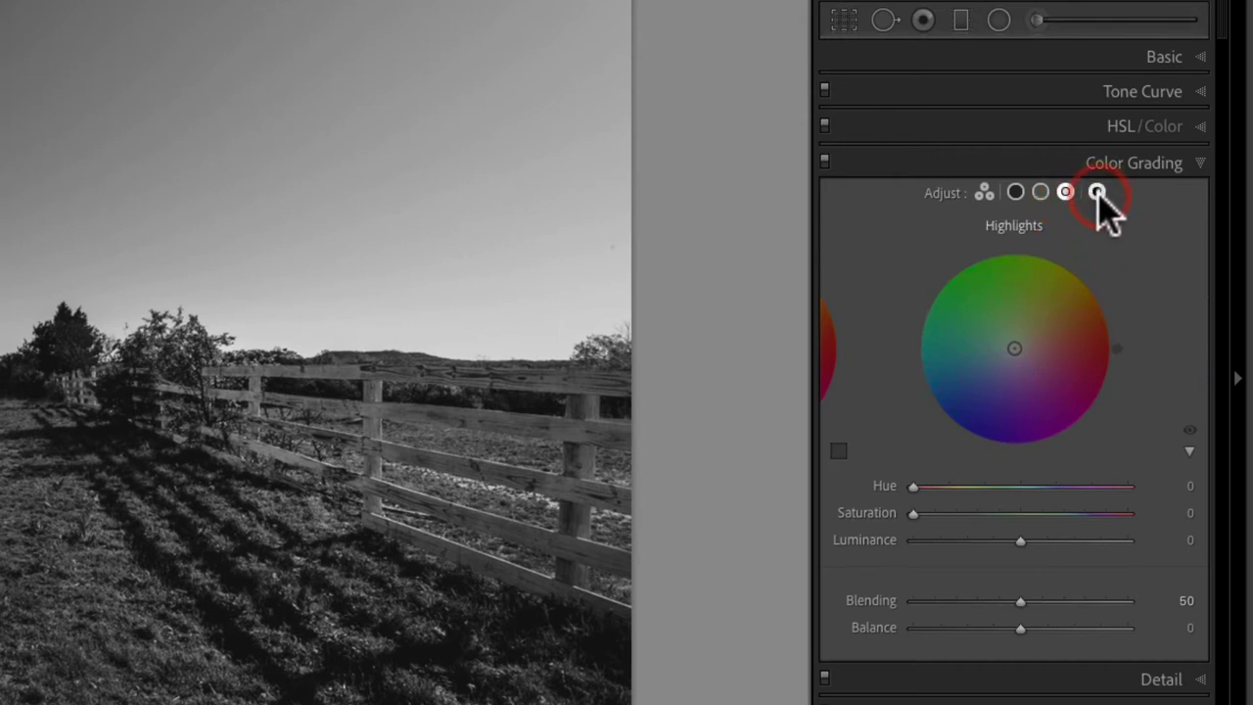
{"action": "left_click", "coordinate": [1097, 193]}
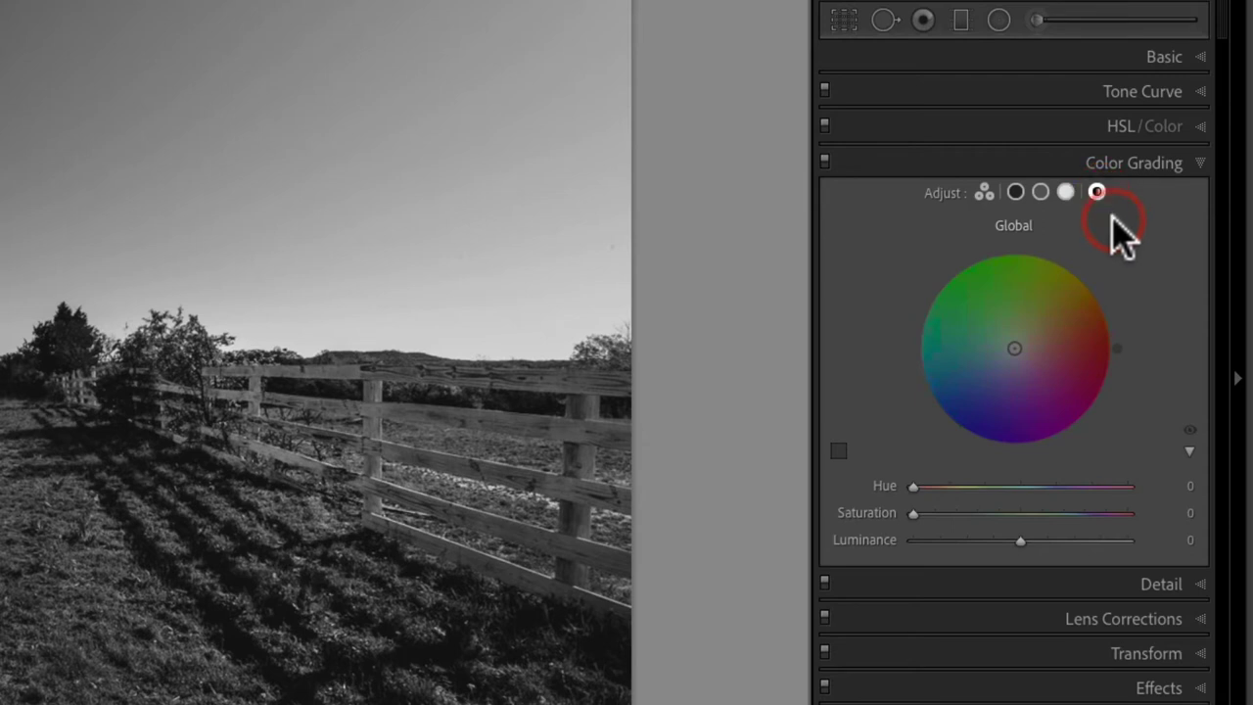
{"action": "left_click", "coordinate": [984, 193]}
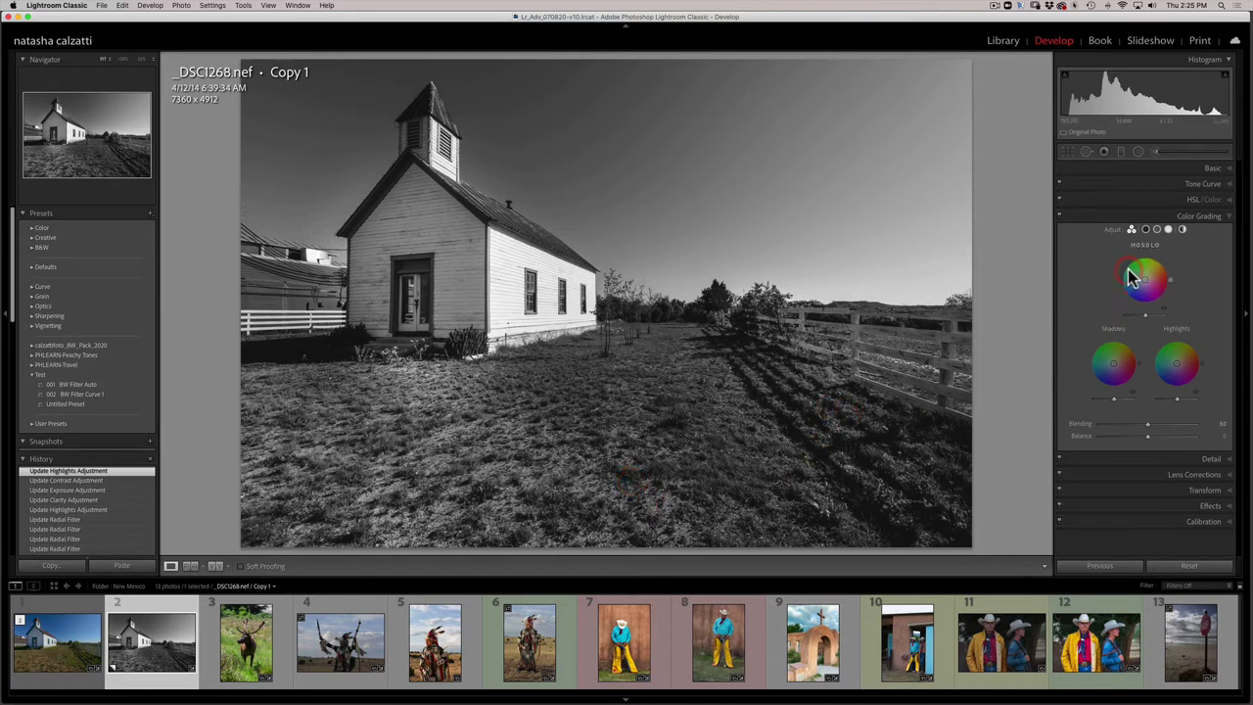
Tint the shadows of the black-and-white church photo a warm yellow, with hue 48 and saturation 27.
{"action": "left_click", "coordinate": [1146, 230]}
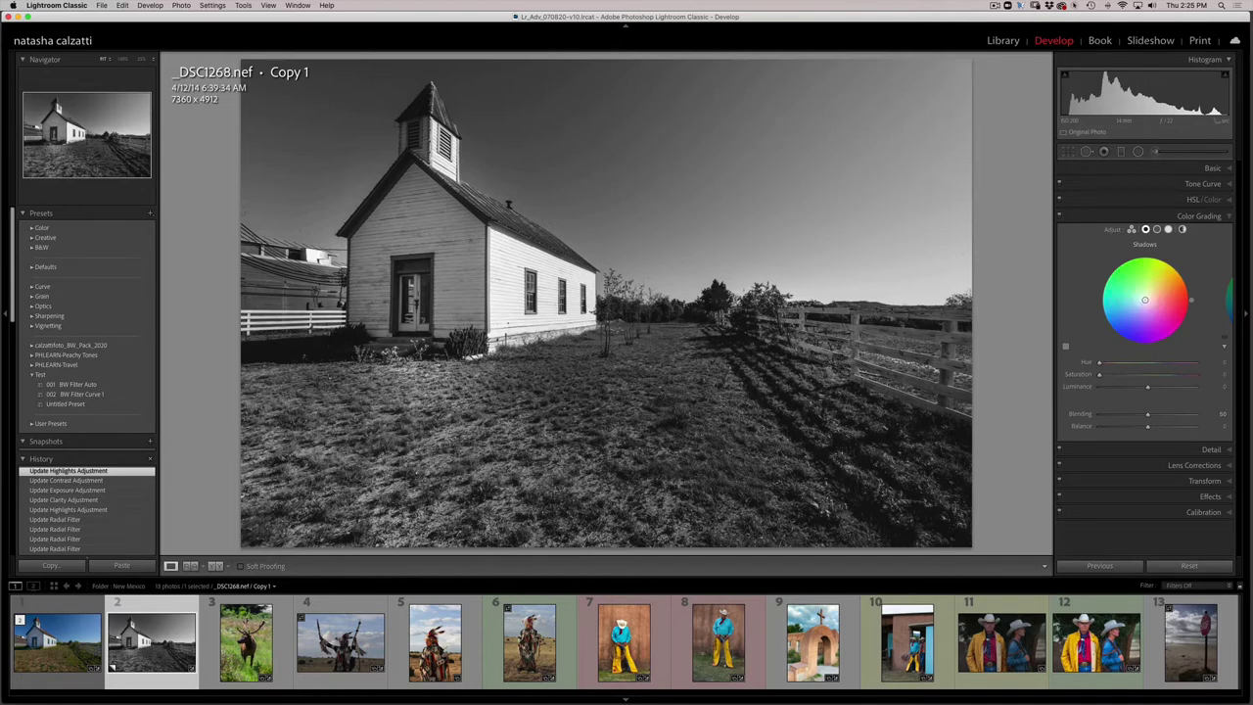
{"action": "mouse_move", "coordinate": [1144, 299]}
{"action": "left_mouse_down"}
{"action": "mouse_move", "coordinate": [1173, 272]}
{"action": "mouse_move", "coordinate": [1156, 289]}
{"action": "left_mouse_up"}
{"action": "mouse_move", "coordinate": [1153, 291]}
{"action": "left_mouse_down"}
{"action": "mouse_move", "coordinate": [1154, 276]}
{"action": "mouse_move", "coordinate": [1117, 262]}
{"action": "mouse_move", "coordinate": [1104, 277]}
{"action": "mouse_move", "coordinate": [1160, 295]}
{"action": "mouse_move", "coordinate": [1143, 286]}
{"action": "left_mouse_up"}
{"action": "left_click_drag", "start_coordinate": [1154, 290], "coordinate": [1153, 288]}
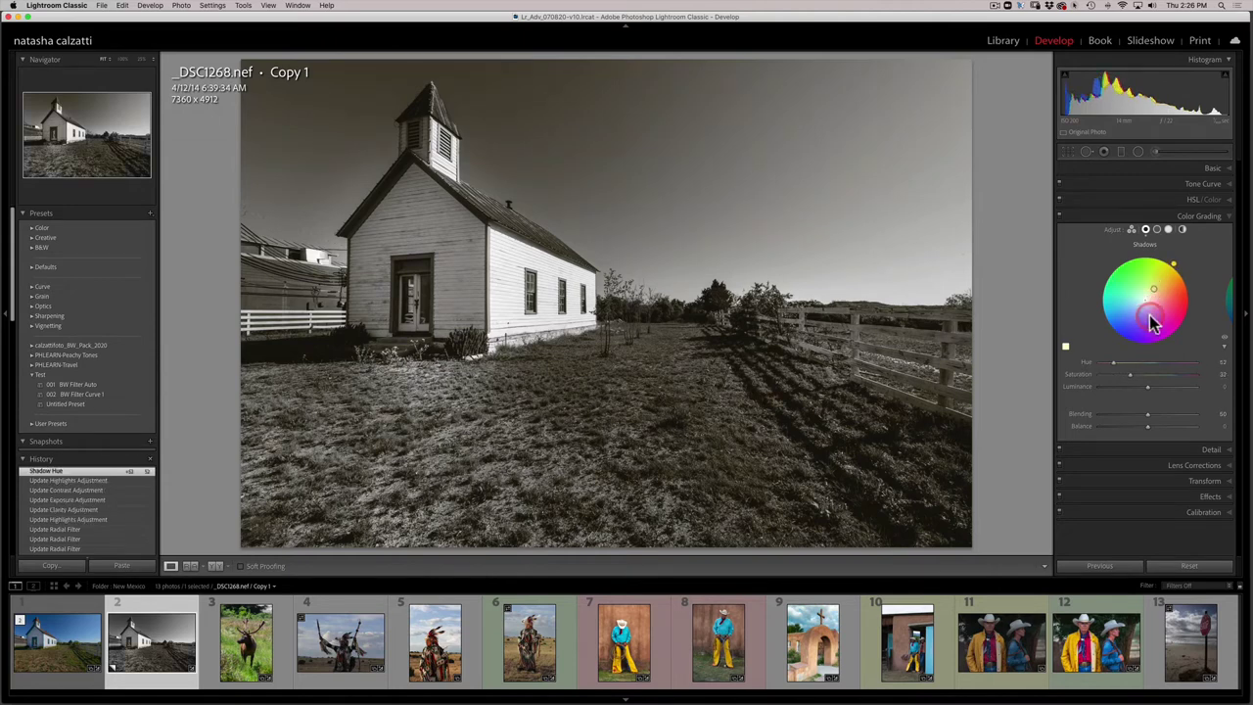
{"action": "left_click", "coordinate": [1132, 380]}
{"action": "left_click_drag", "start_coordinate": [1133, 380], "coordinate": [1135, 380]}
{"action": "left_click_drag", "start_coordinate": [1154, 289], "coordinate": [1153, 288]}
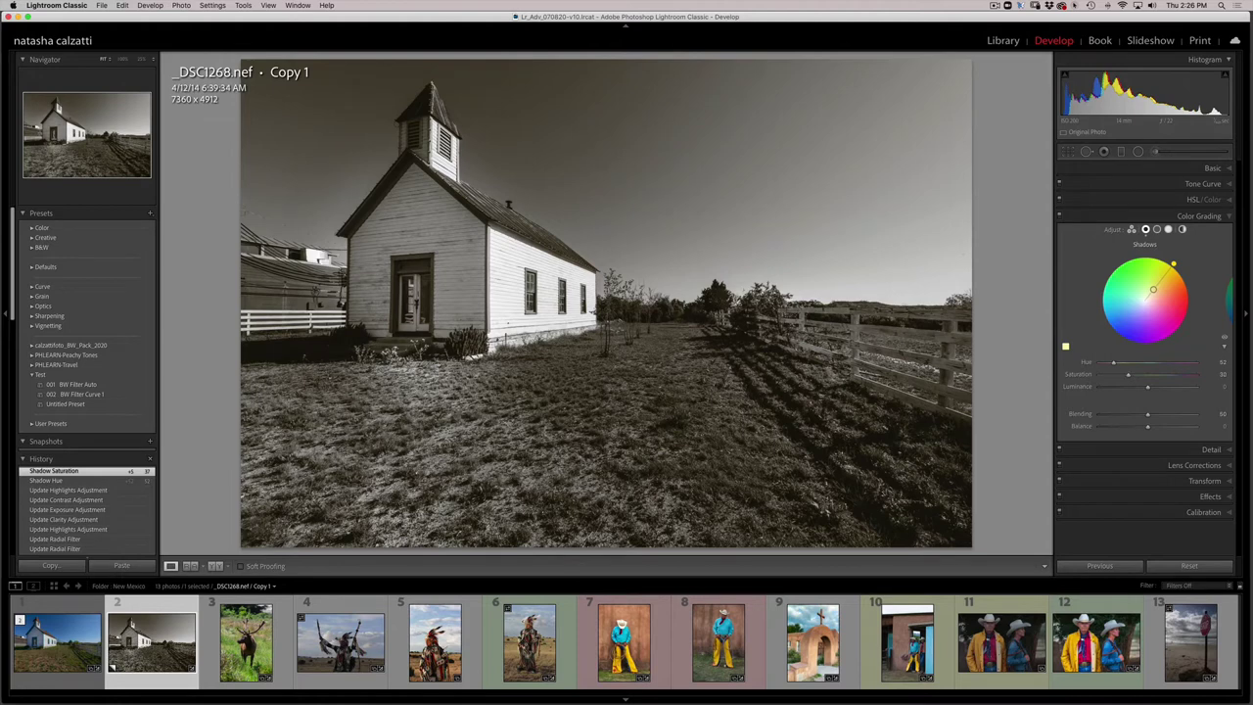
{"action": "left_click_drag", "start_coordinate": [1152, 291], "coordinate": [1152, 290]}
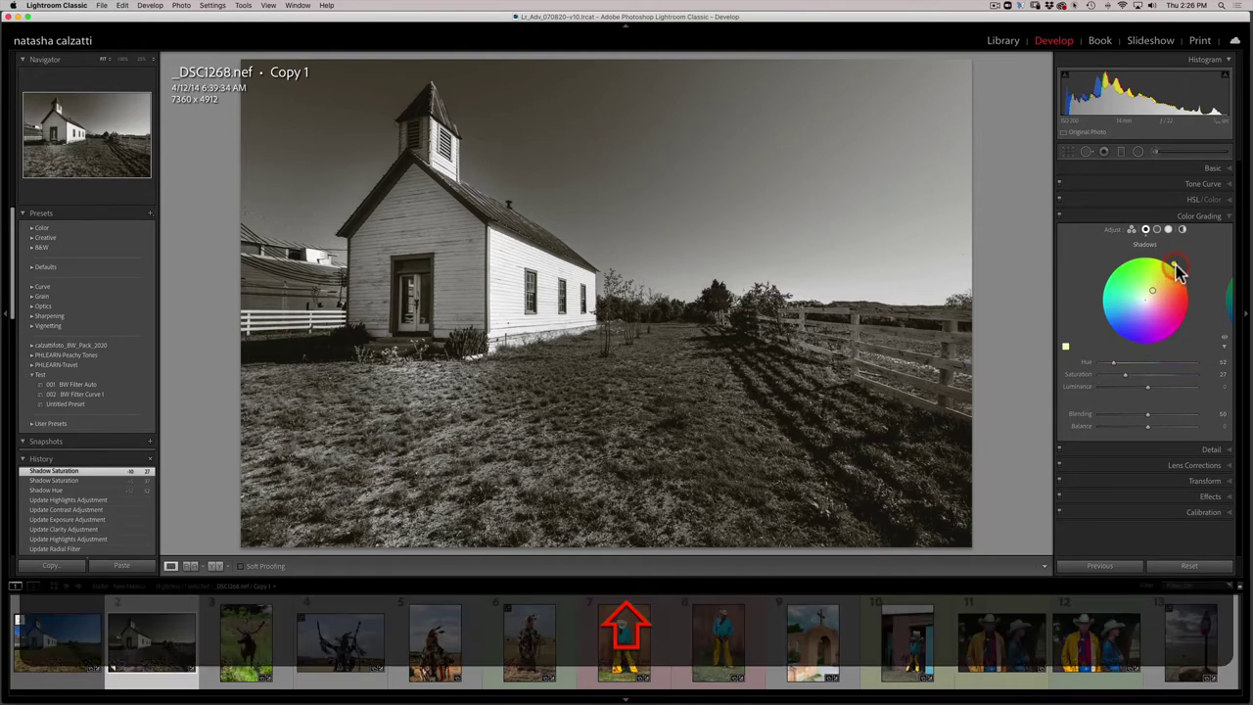
{"action": "left_click_drag", "start_coordinate": [1177, 273], "coordinate": [1184, 275]}
{"action": "mouse_move", "coordinate": [1176, 266]}
{"action": "left_mouse_down"}
{"action": "mouse_move", "coordinate": [1178, 327]}
{"action": "mouse_move", "coordinate": [1106, 315]}
{"action": "mouse_move", "coordinate": [1119, 262]}
{"action": "mouse_move", "coordinate": [1133, 321]}
{"action": "mouse_move", "coordinate": [1185, 298]}
{"action": "mouse_move", "coordinate": [1172, 263]}
{"action": "left_mouse_up"}
{"action": "left_click_drag", "start_coordinate": [1175, 267], "coordinate": [1149, 392]}
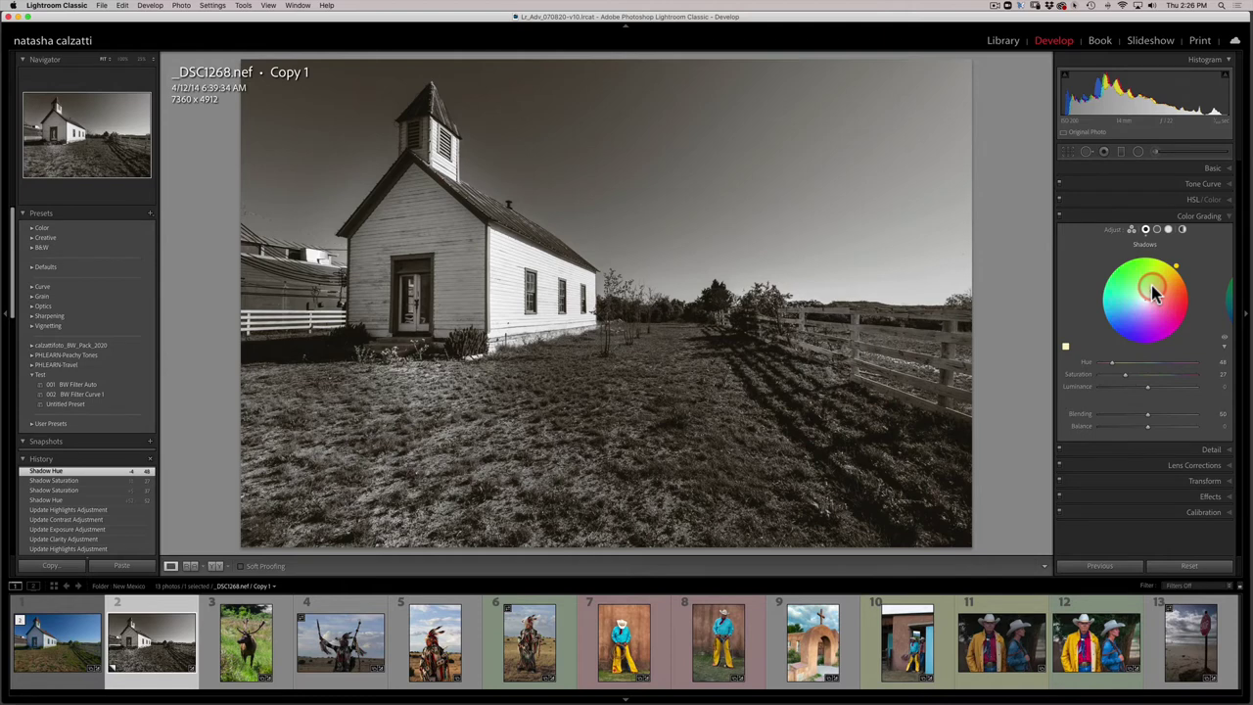
Lower the luminance of the shadows to -43.
{"action": "left_click", "coordinate": [1149, 392]}
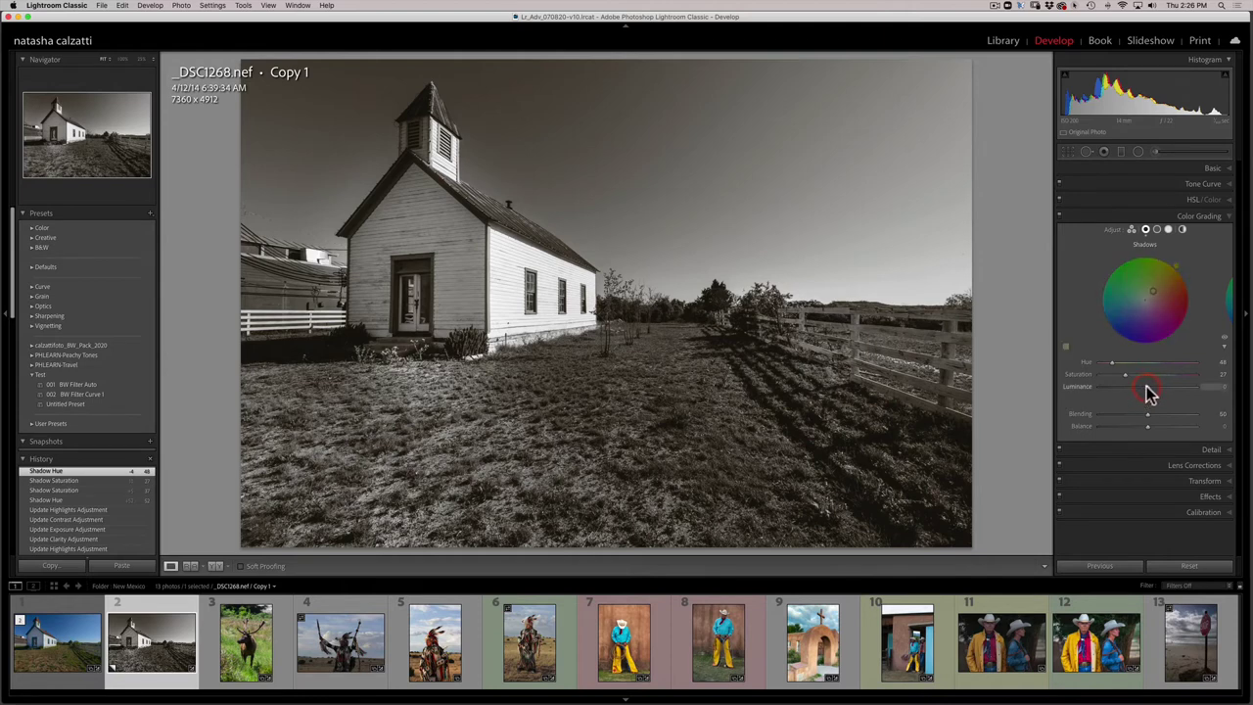
{"action": "mouse_move", "coordinate": [1151, 391]}
{"action": "left_mouse_down"}
{"action": "mouse_move", "coordinate": [1112, 391]}
{"action": "mouse_move", "coordinate": [1166, 392]}
{"action": "mouse_move", "coordinate": [1097, 391]}
{"action": "mouse_move", "coordinate": [1152, 393]}
{"action": "mouse_move", "coordinate": [1129, 392]}
{"action": "left_mouse_up"}
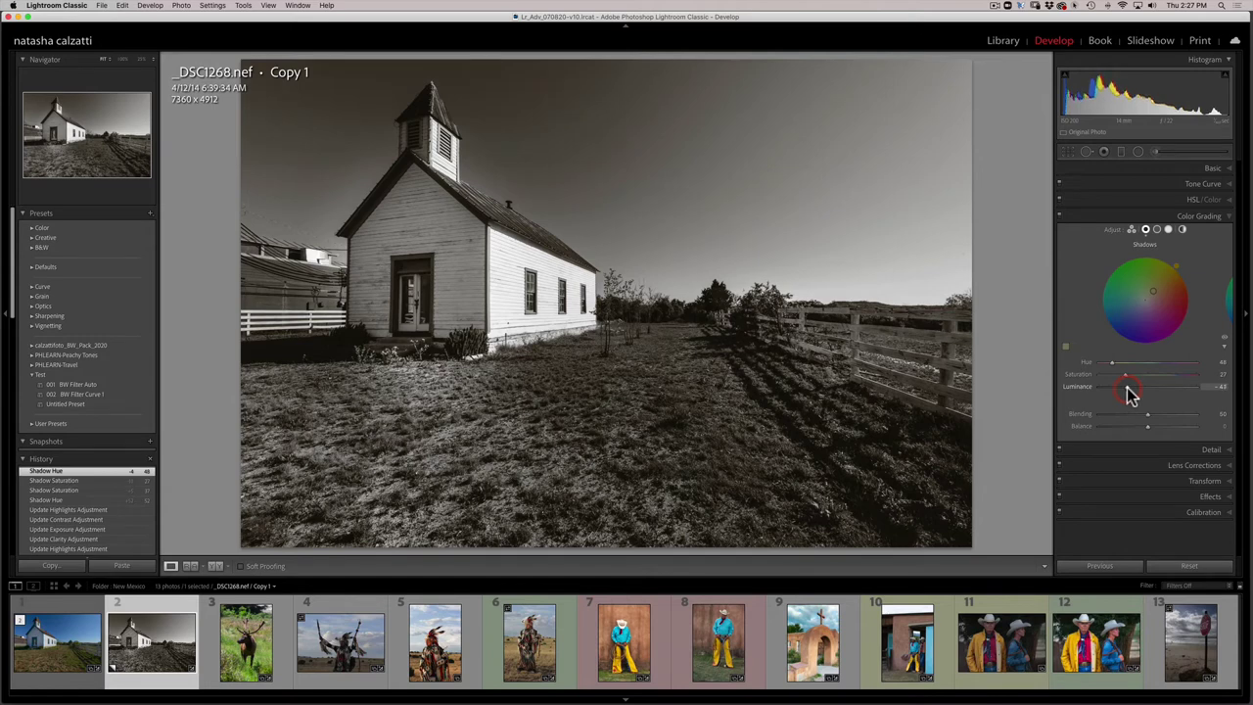
{"action": "left_click_drag", "start_coordinate": [1131, 393], "coordinate": [1126, 392]}
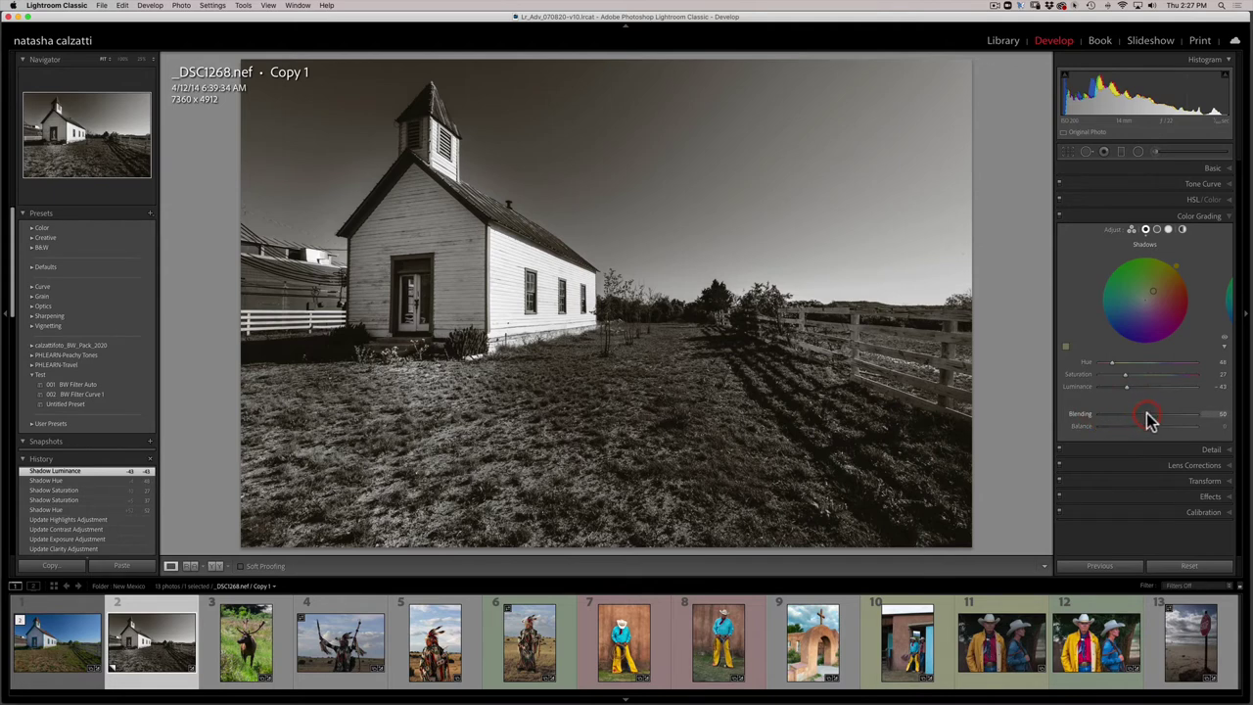
Try out the color grading blending range, then set blending to 25 and balance to -13.
{"action": "left_click_drag", "start_coordinate": [1150, 419], "coordinate": [1152, 420]}
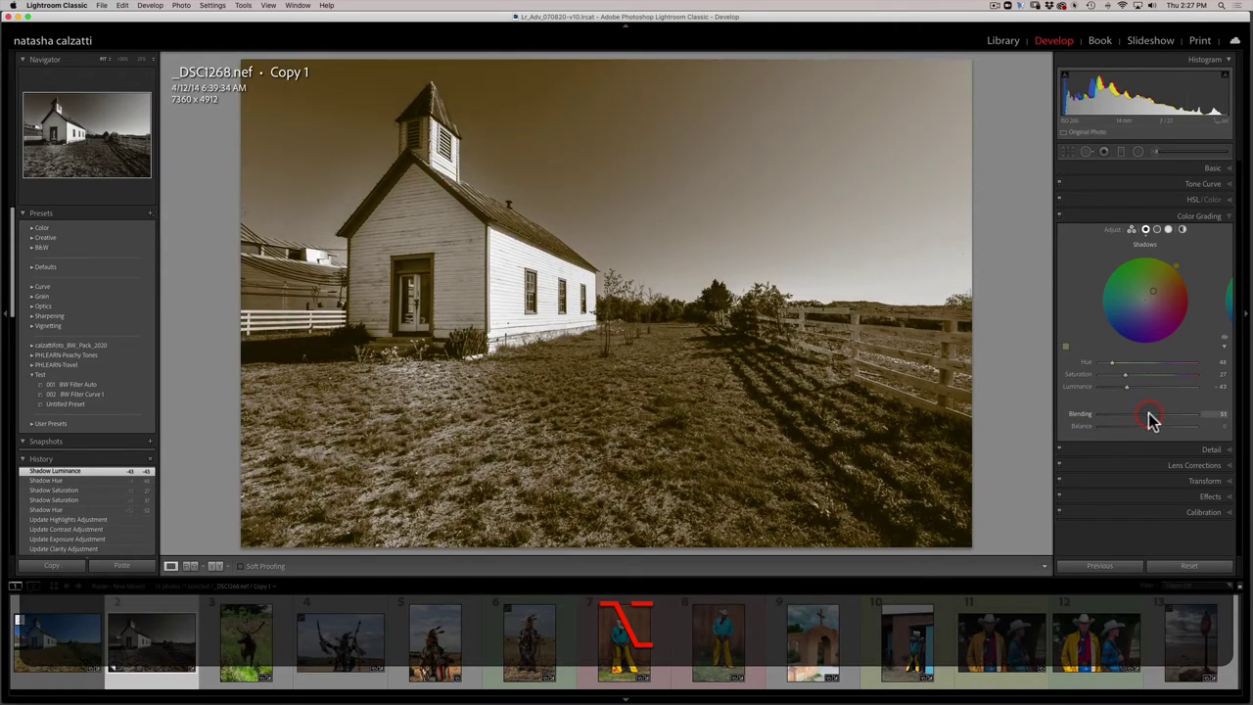
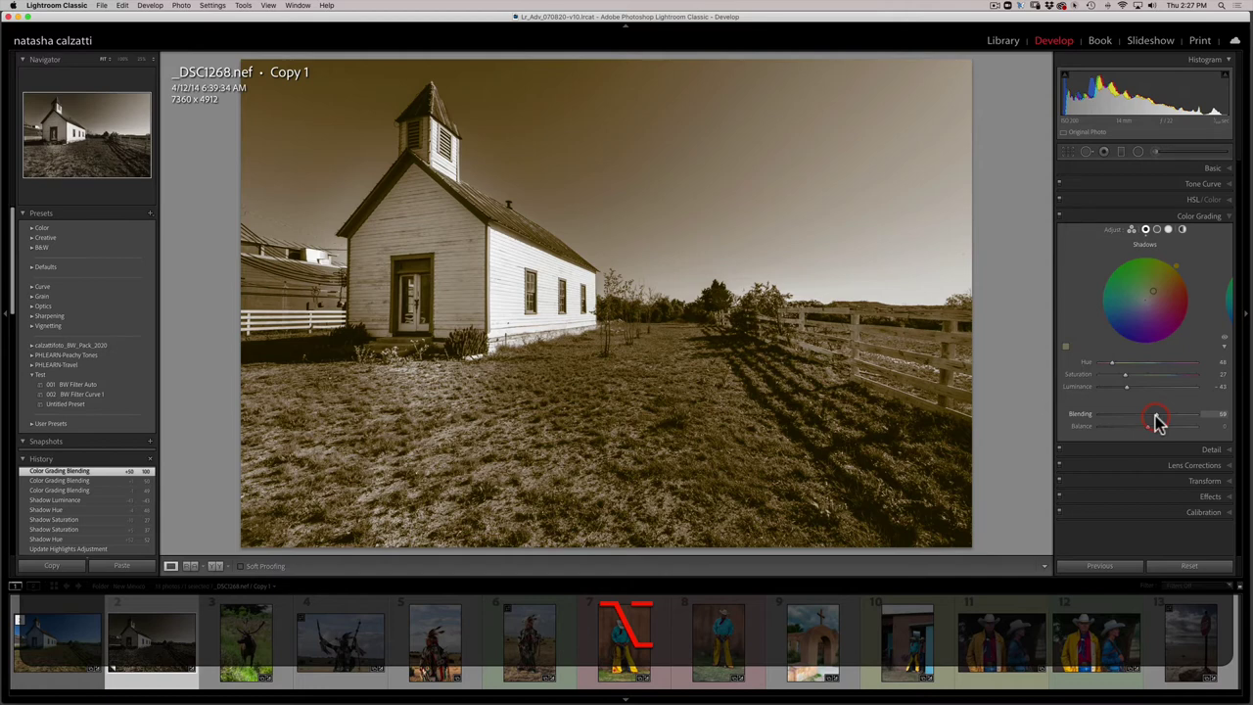
{"action": "mouse_move", "coordinate": [1158, 420]}
{"action": "left_mouse_down"}
{"action": "mouse_move", "coordinate": [1097, 419]}
{"action": "mouse_move", "coordinate": [1202, 426]}
{"action": "mouse_move", "coordinate": [1076, 421]}
{"action": "mouse_move", "coordinate": [1216, 424]}
{"action": "mouse_move", "coordinate": [1152, 423]}
{"action": "left_mouse_up"}
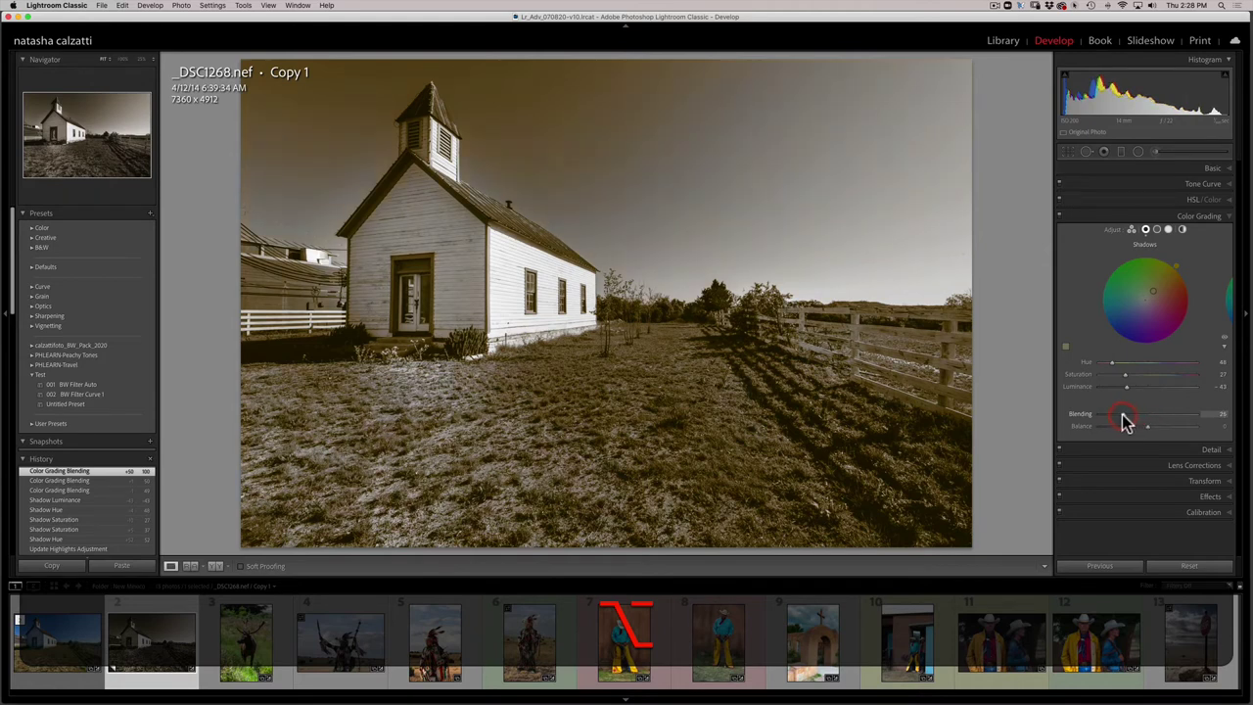
{"action": "mouse_move", "coordinate": [1123, 419]}
{"action": "left_mouse_down"}
{"action": "mouse_move", "coordinate": [1221, 436]}
{"action": "mouse_move", "coordinate": [1058, 429]}
{"action": "mouse_move", "coordinate": [1211, 433]}
{"action": "mouse_move", "coordinate": [1125, 431]}
{"action": "mouse_move", "coordinate": [1160, 435]}
{"action": "mouse_move", "coordinate": [1133, 434]}
{"action": "mouse_move", "coordinate": [1145, 430]}
{"action": "left_mouse_up"}
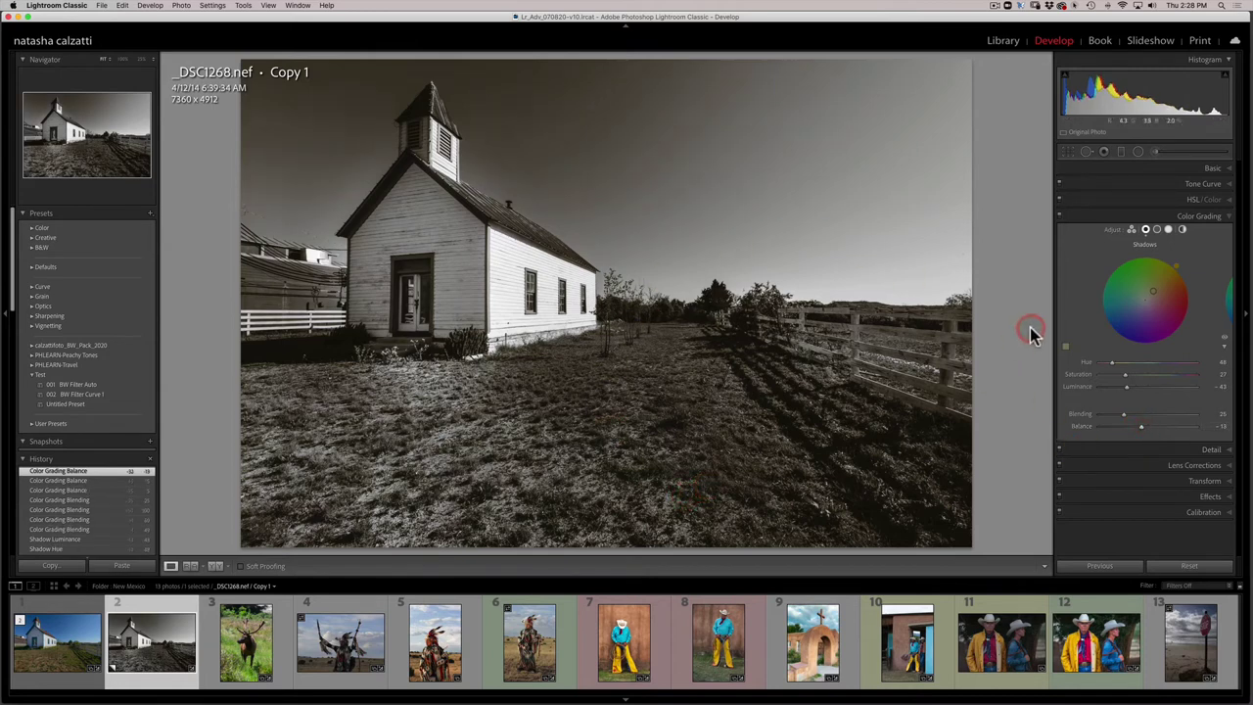
Tint the highlights warm yellow with hue 48 and saturation 46, and raise their luminance to +4.
{"action": "left_click", "coordinate": [1169, 230]}
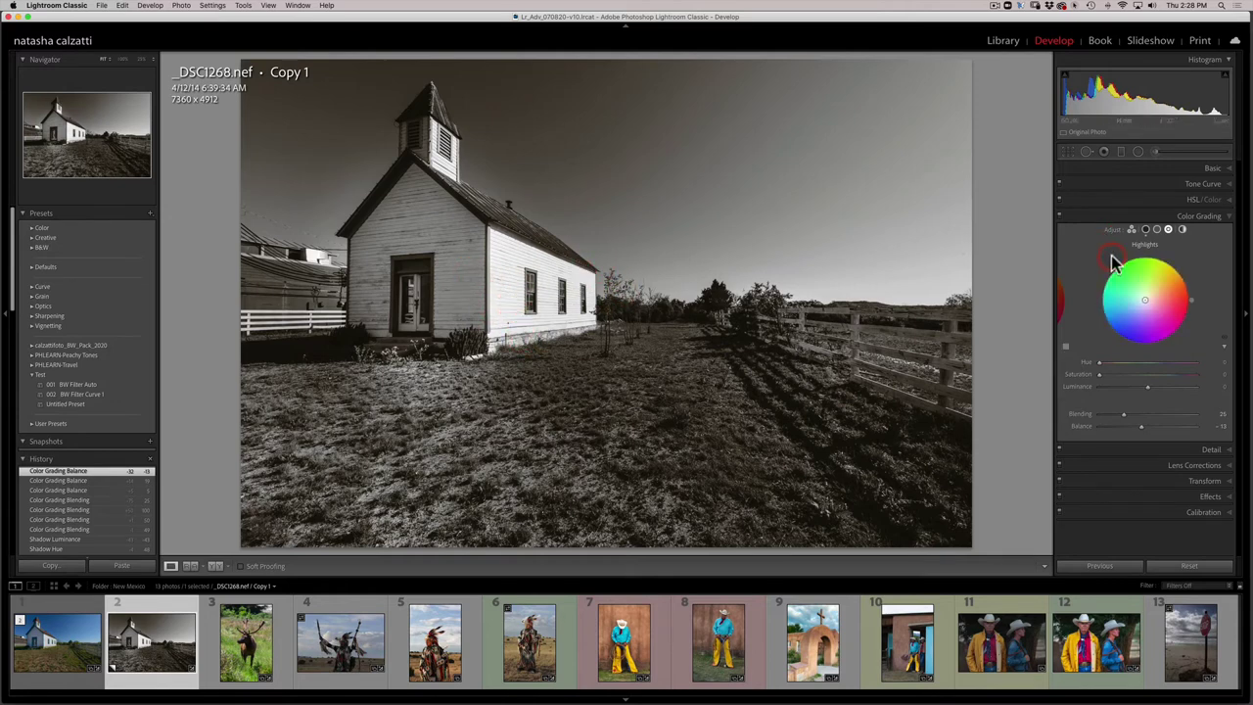
{"action": "left_click", "coordinate": [1148, 299]}
{"action": "left_click_drag", "start_coordinate": [1176, 265], "coordinate": [1175, 265]}
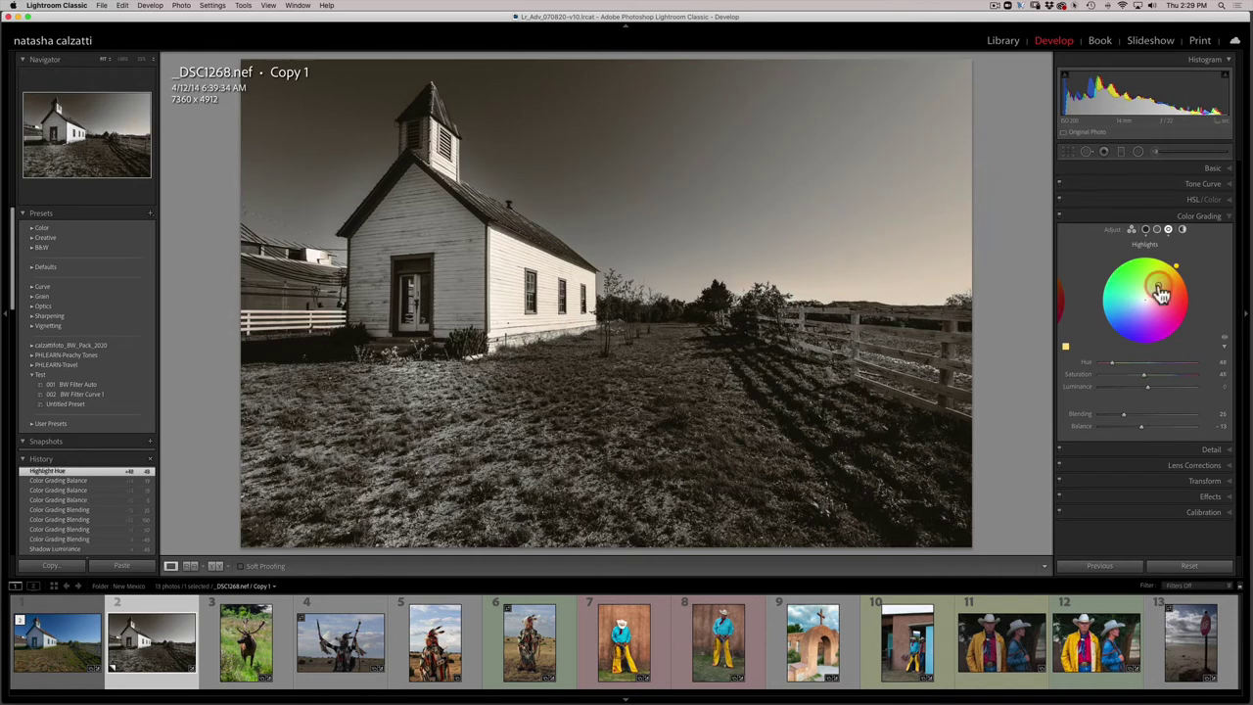
{"action": "left_click", "coordinate": [1144, 377]}
{"action": "left_click", "coordinate": [1149, 388]}
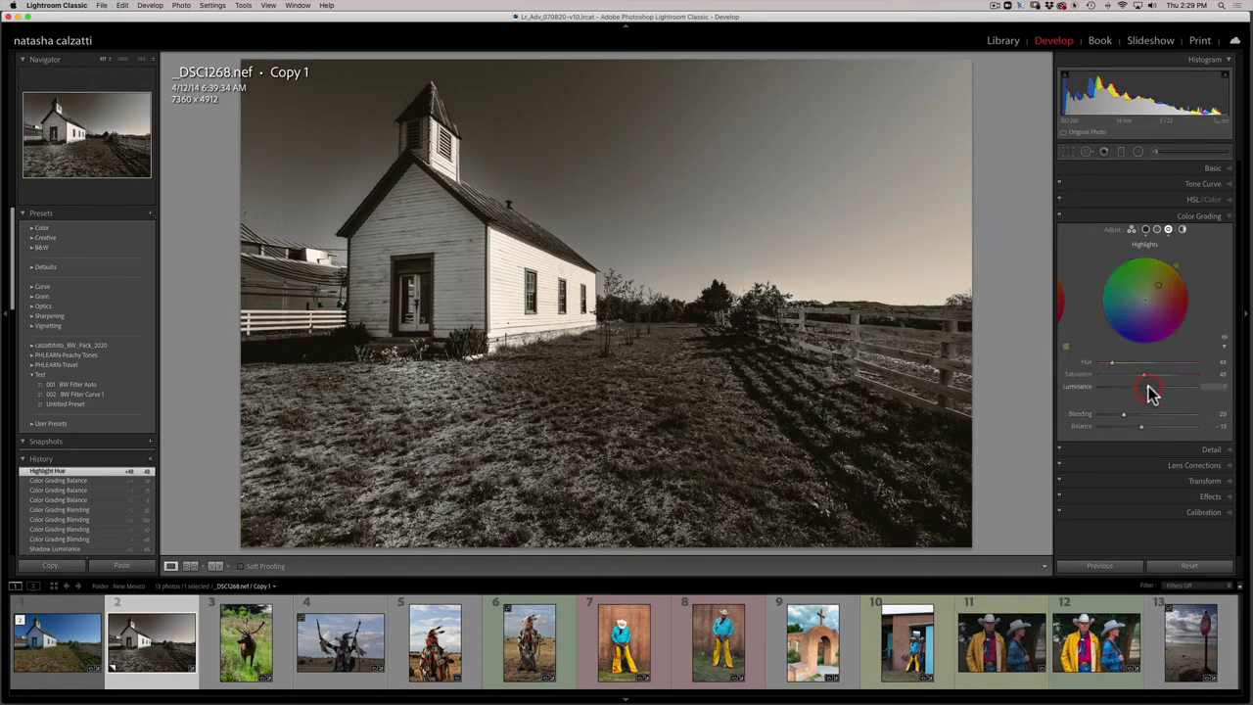
{"action": "mouse_move", "coordinate": [1149, 390]}
{"action": "left_mouse_down"}
{"action": "mouse_move", "coordinate": [1191, 391]}
{"action": "mouse_move", "coordinate": [1098, 391]}
{"action": "mouse_move", "coordinate": [1150, 392]}
{"action": "left_mouse_up"}
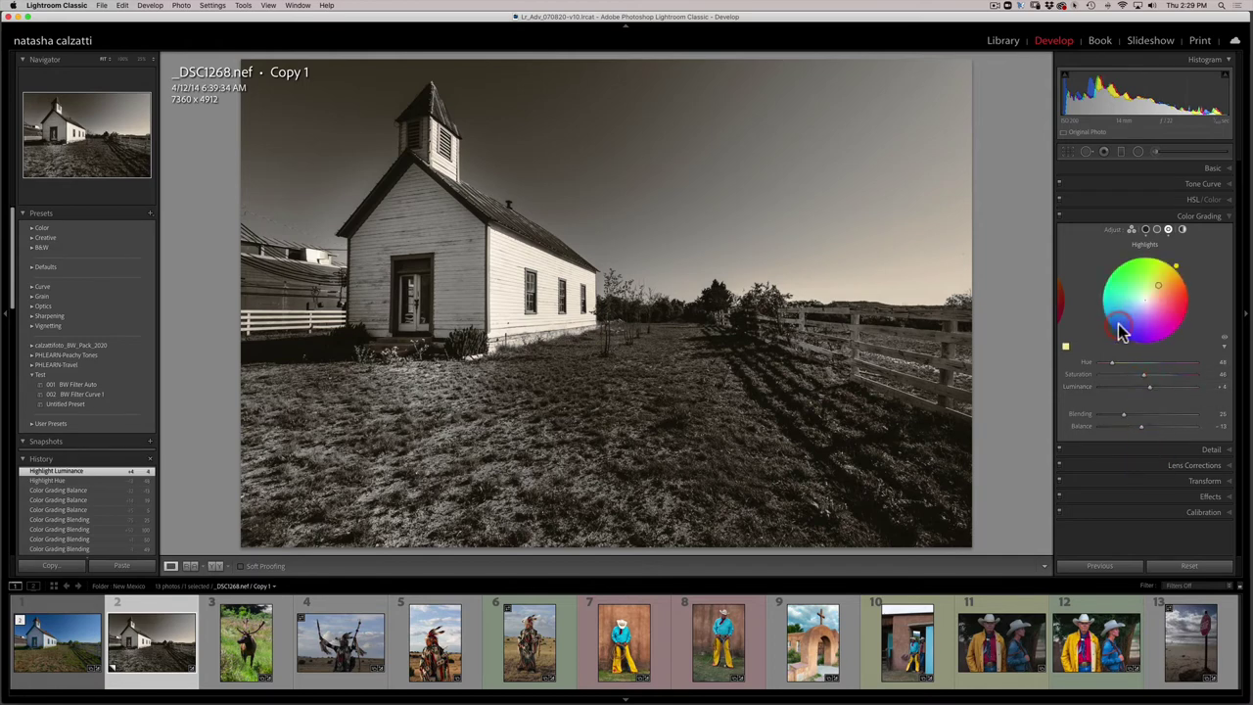
Tint the midtones a warm tone with hue 44 and saturation 21.
{"action": "left_click", "coordinate": [1156, 229]}
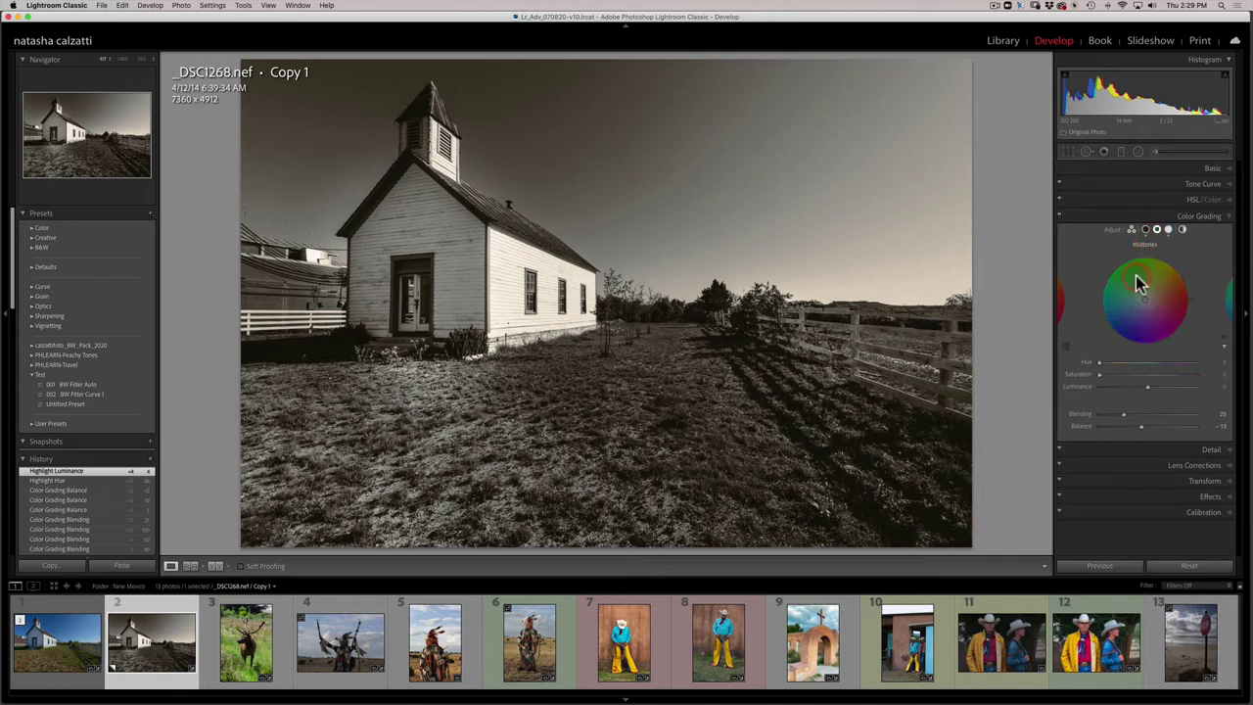
{"action": "left_click", "coordinate": [1109, 434]}
{"action": "left_click", "coordinate": [1144, 229]}
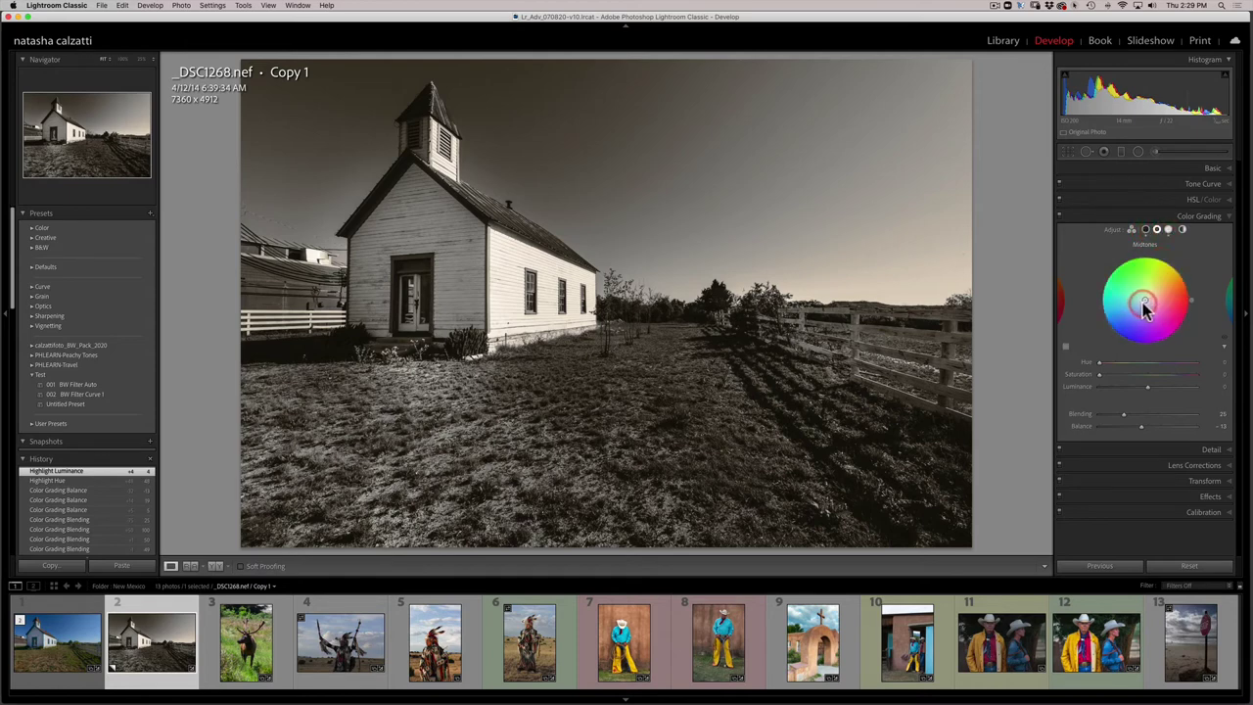
{"action": "left_click_drag", "start_coordinate": [1148, 306], "coordinate": [1146, 296]}
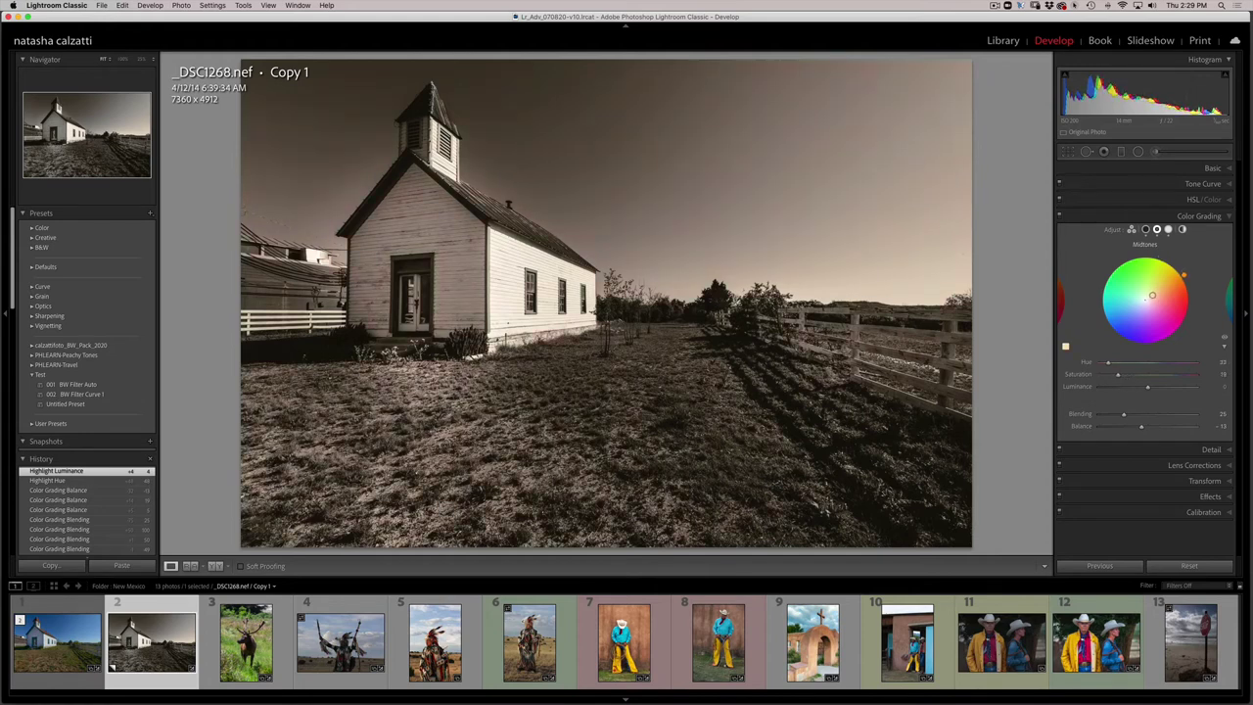
{"action": "left_click_drag", "start_coordinate": [1151, 294], "coordinate": [1151, 293]}
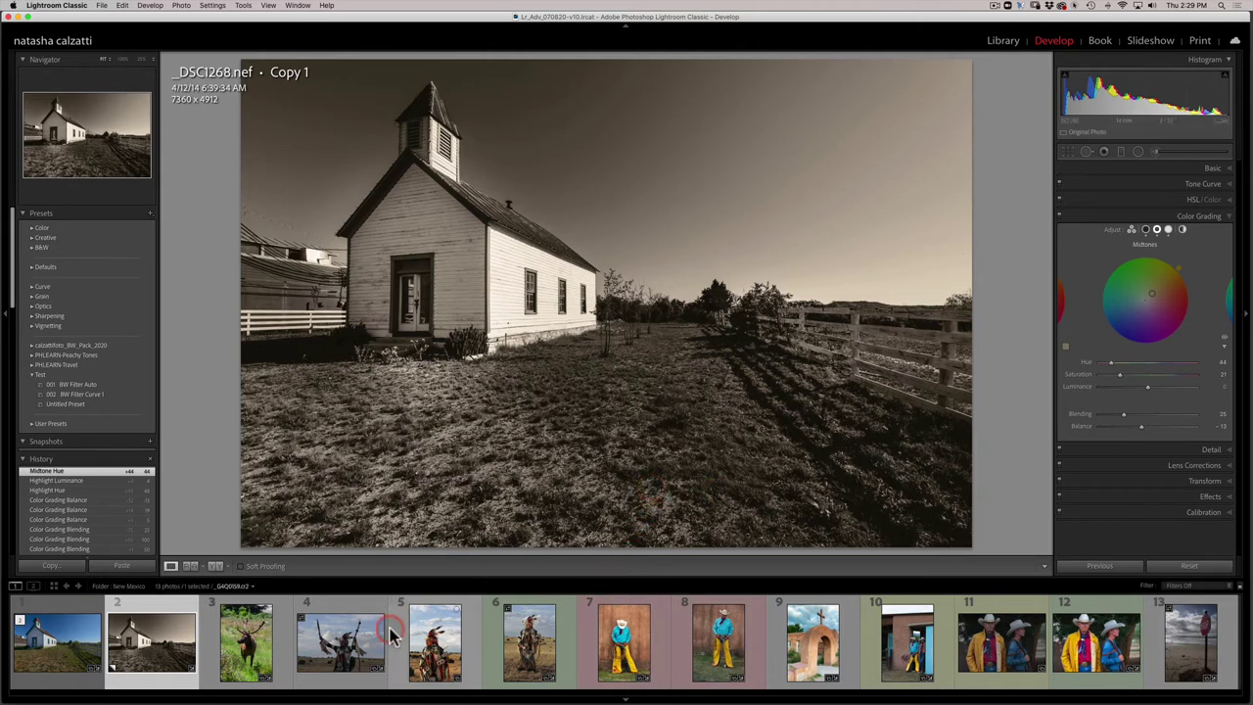
Create a virtual copy of the sepia-toned church photo and show all three color grading wheels for it.
{"action": "right_click", "coordinate": [161, 638]}
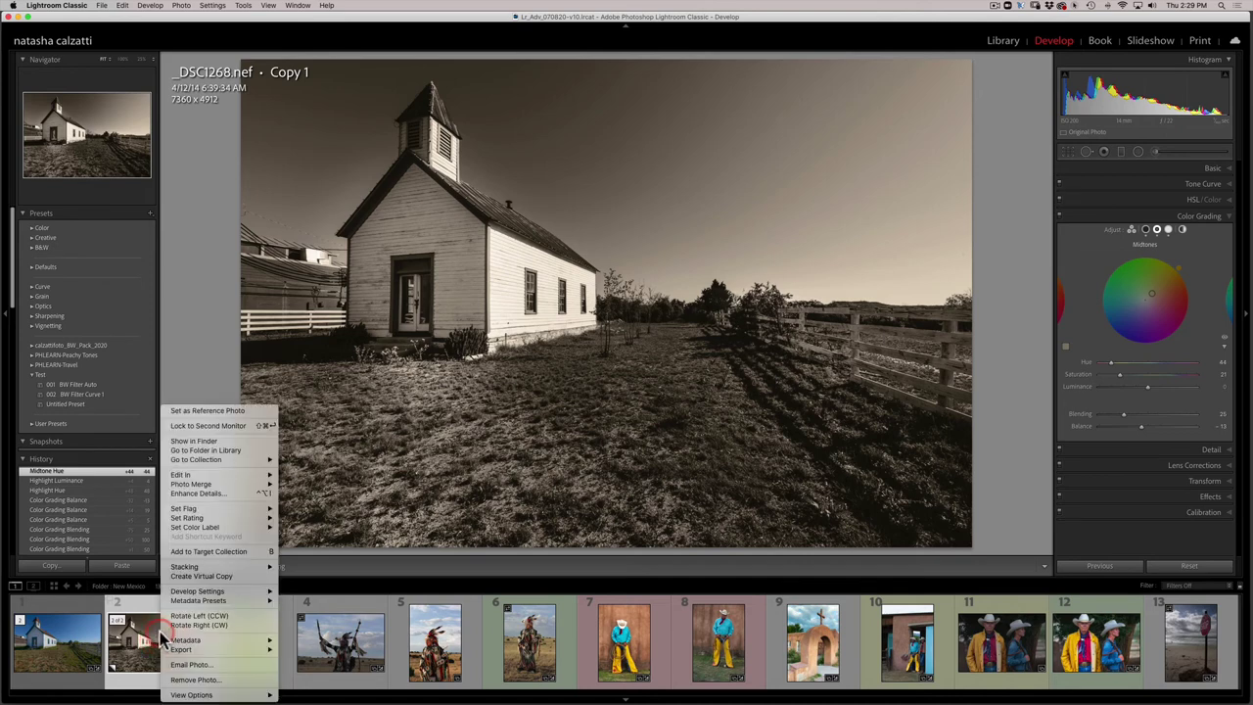
{"action": "left_click", "coordinate": [188, 576]}
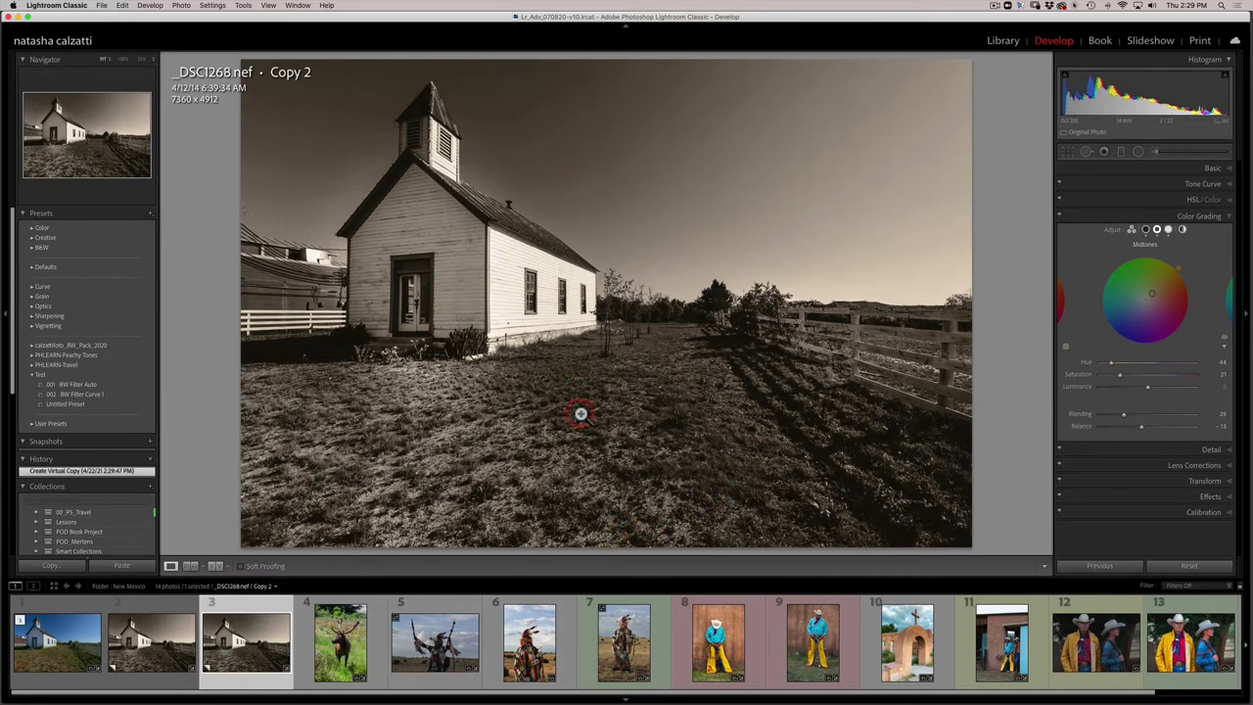
{"action": "left_click", "coordinate": [1116, 394]}
{"action": "left_click", "coordinate": [1132, 271]}
{"action": "left_click", "coordinate": [1131, 229]}
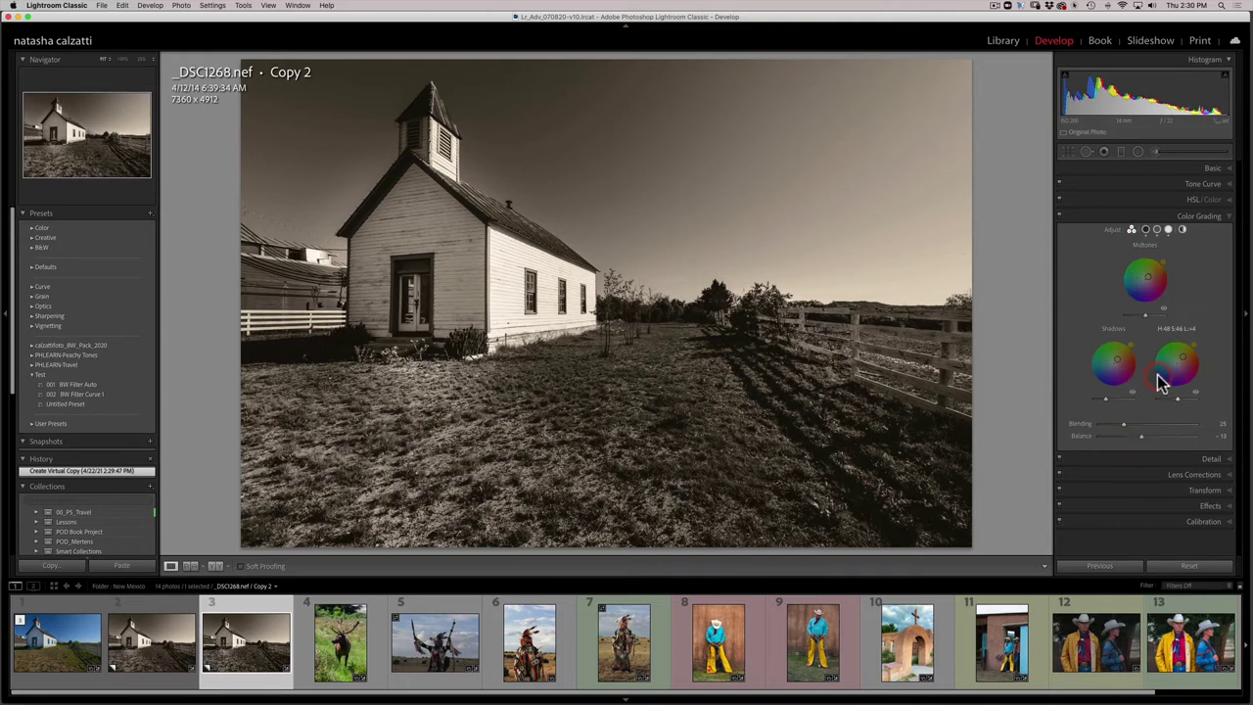
Reset the shadows, midtones and highlights color grading on the virtual copy.
{"action": "left_click", "coordinate": [1124, 311]}
{"action": "left_click", "coordinate": [1113, 335]}
{"action": "key", "text": "super+shift+r"}
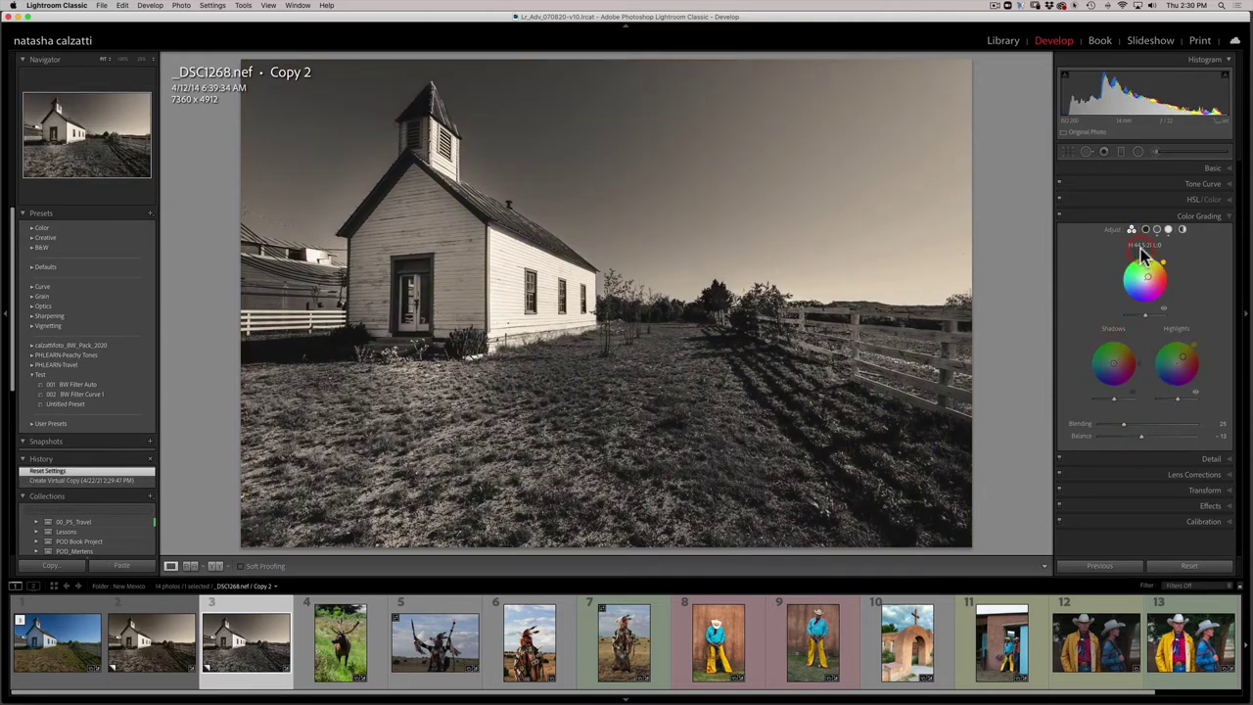
{"action": "left_click", "coordinate": [1141, 247]}
{"action": "key", "text": "super+shift+r"}
{"action": "left_click", "coordinate": [1173, 330]}
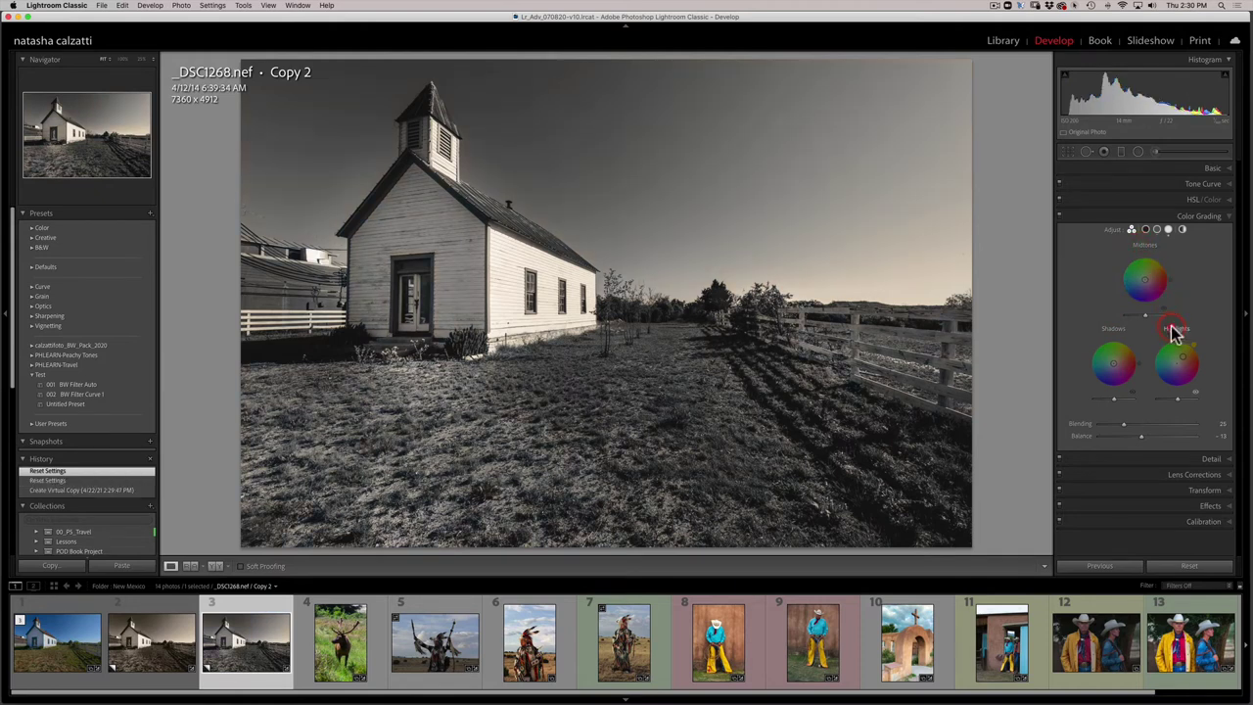
{"action": "key", "text": "super+shift+r"}
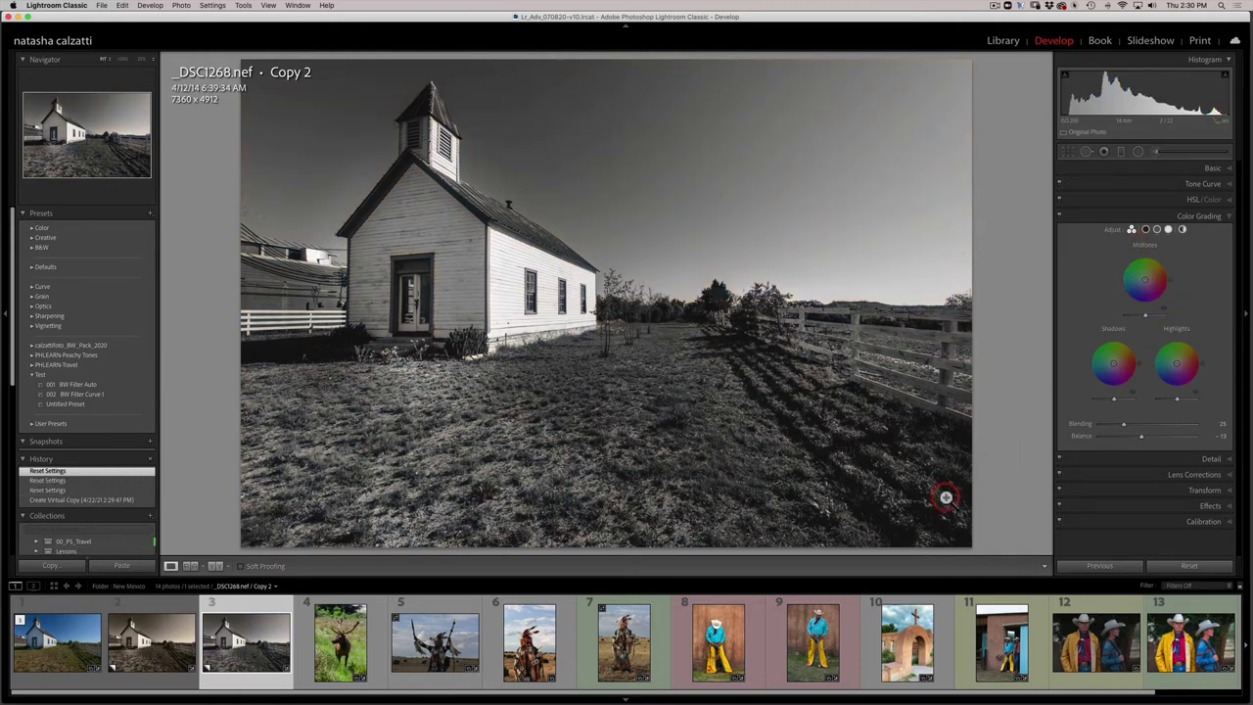
Tint the virtual copy blue, with shadows at hue 231 and saturation 44, highlights at hue 219 and saturation 48, and midtones at hue 234.
{"action": "left_click_drag", "start_coordinate": [1113, 371], "coordinate": [1108, 371]}
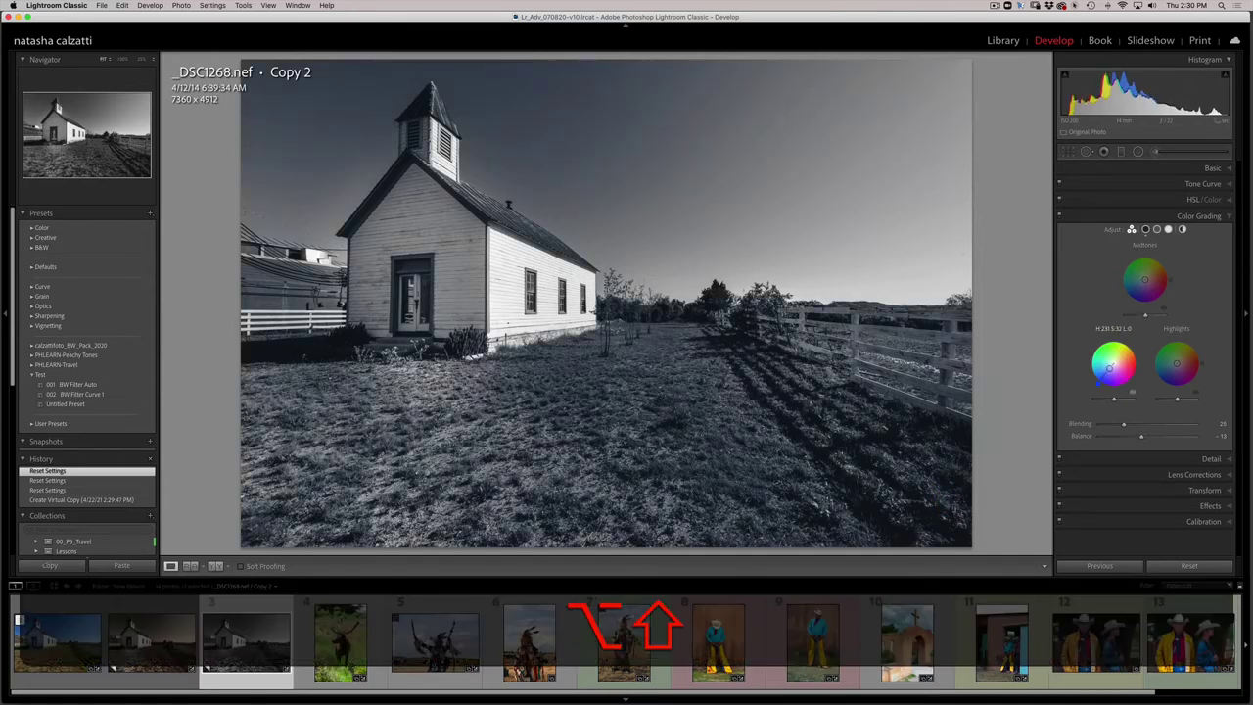
{"action": "left_click_drag", "start_coordinate": [1108, 370], "coordinate": [1113, 363]}
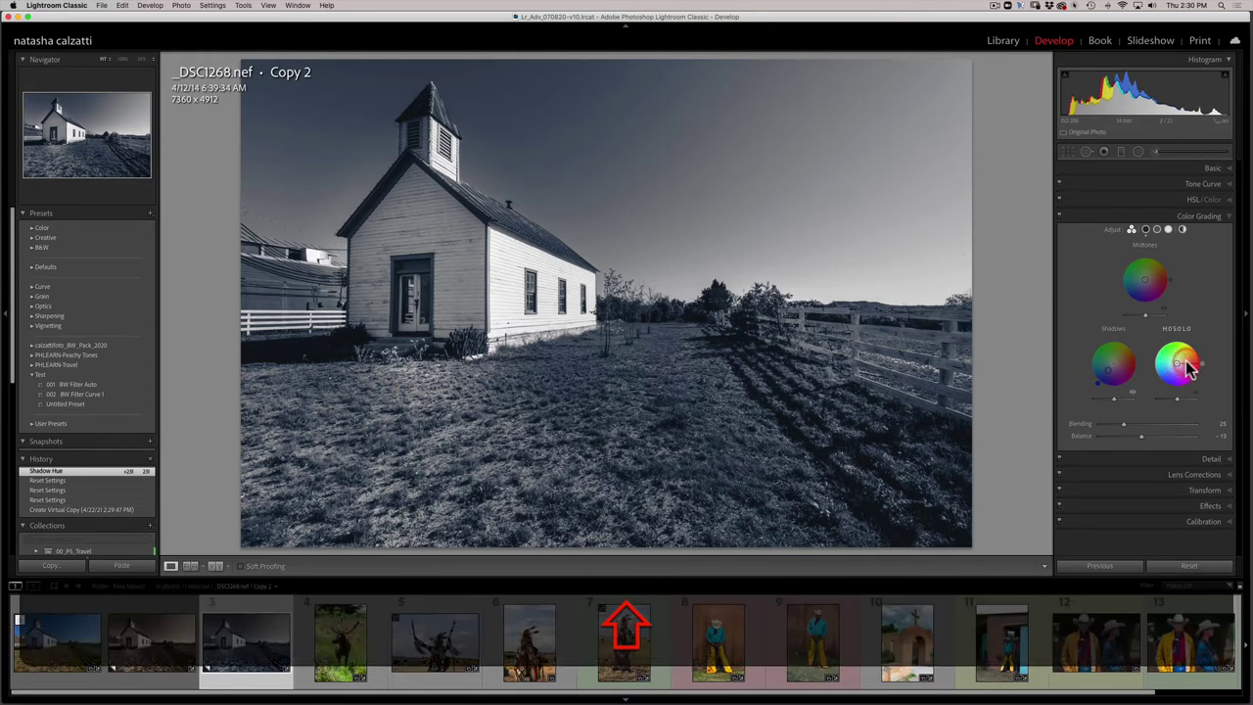
{"action": "left_click_drag", "start_coordinate": [1203, 370], "coordinate": [1189, 384]}
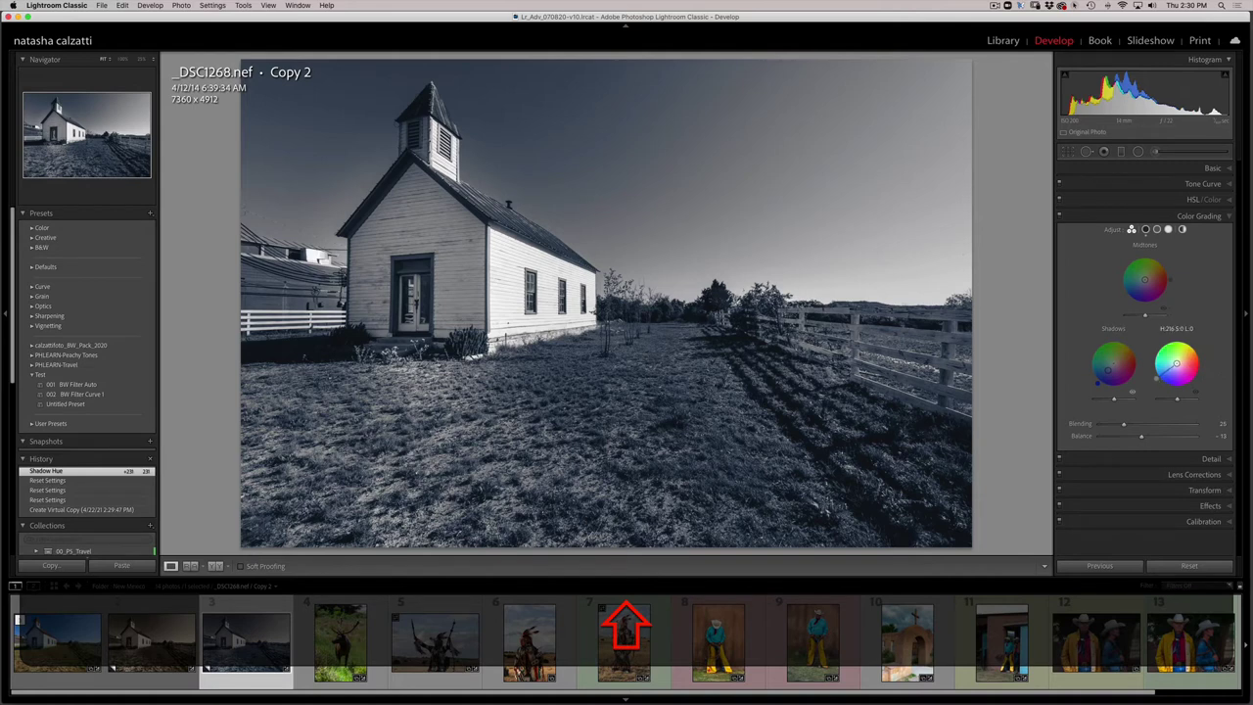
{"action": "left_click_drag", "start_coordinate": [1159, 377], "coordinate": [1161, 384]}
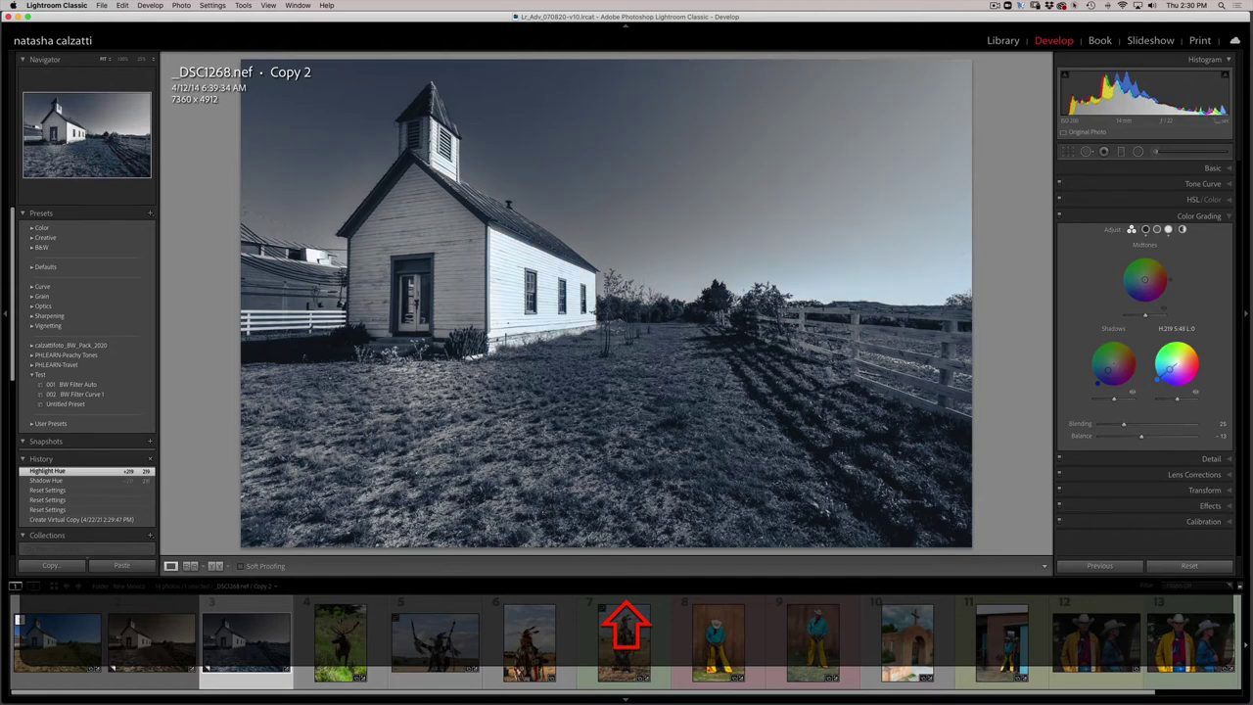
{"action": "left_click_drag", "start_coordinate": [1166, 374], "coordinate": [1166, 374]}
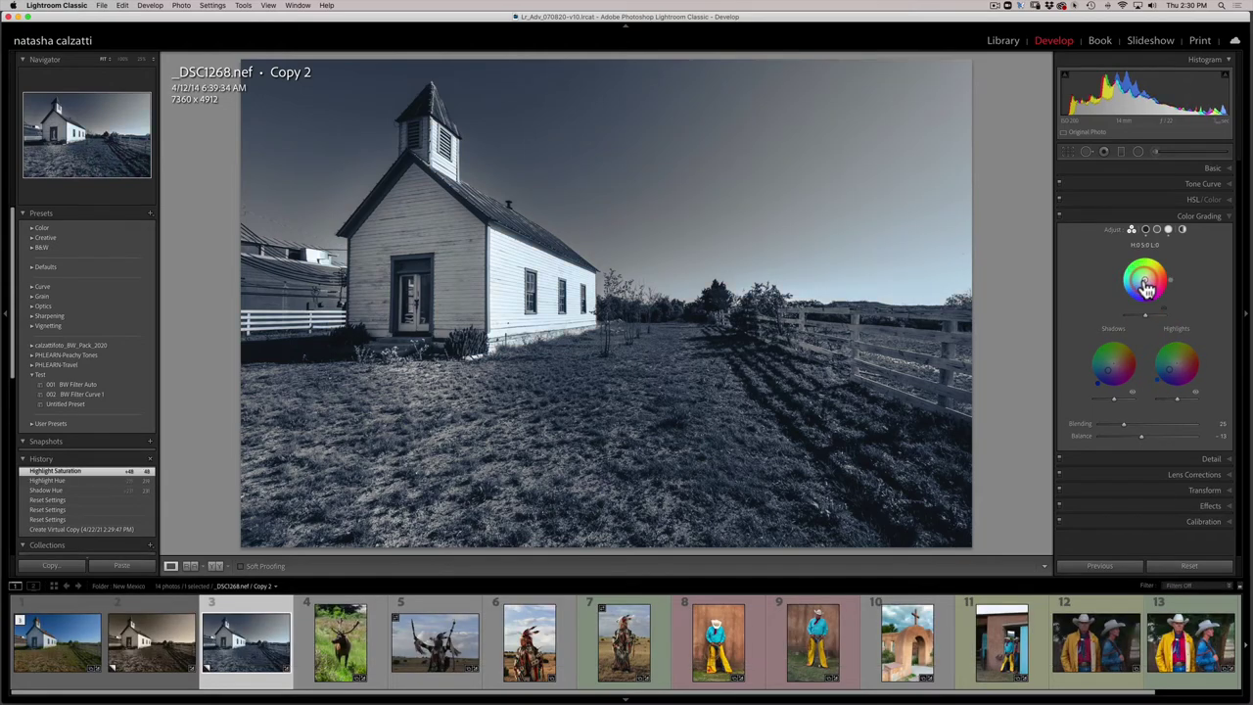
{"action": "left_click_drag", "start_coordinate": [1148, 287], "coordinate": [1144, 284]}
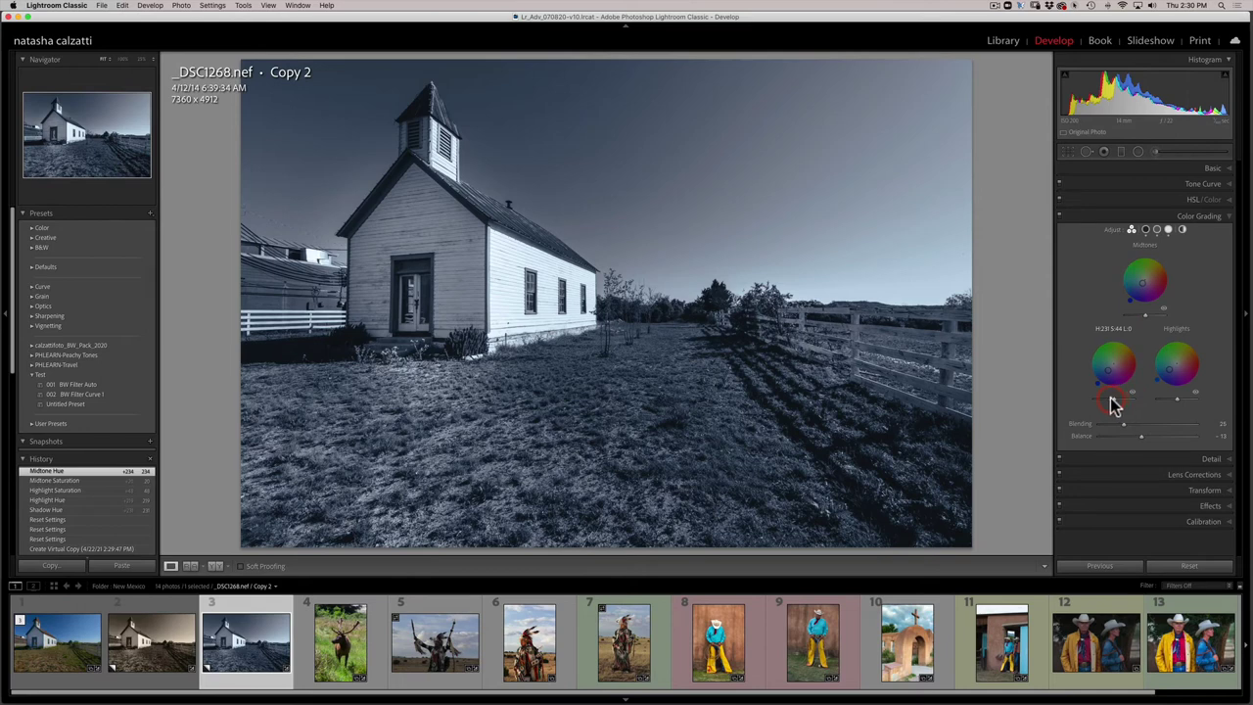
Lower the shadow luminance, raise the highlight luminance, slightly lower the midtone luminance, and set the color grading Blending to 23.
{"action": "left_click_drag", "start_coordinate": [1111, 396], "coordinate": [1102, 399]}
{"action": "left_click_drag", "start_coordinate": [1107, 404], "coordinate": [1184, 399]}
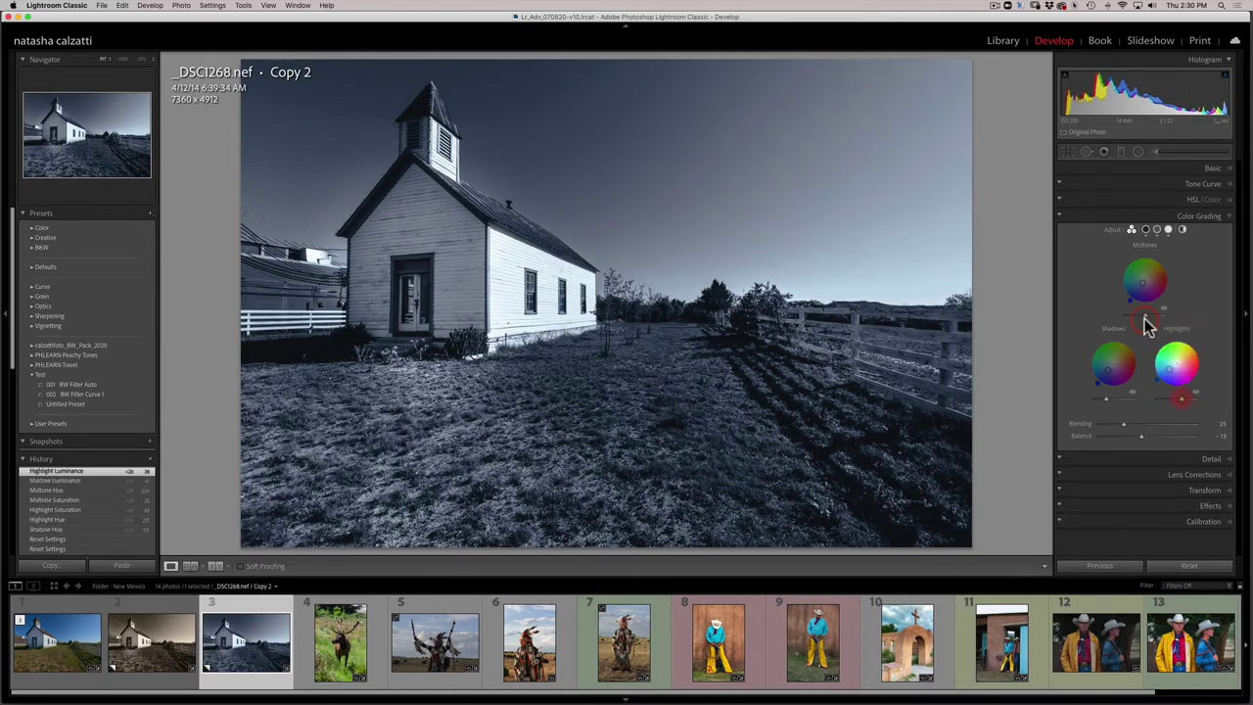
{"action": "mouse_move", "coordinate": [1145, 315]}
{"action": "left_mouse_down"}
{"action": "mouse_move", "coordinate": [1135, 321]}
{"action": "mouse_move", "coordinate": [1146, 322]}
{"action": "left_mouse_up"}
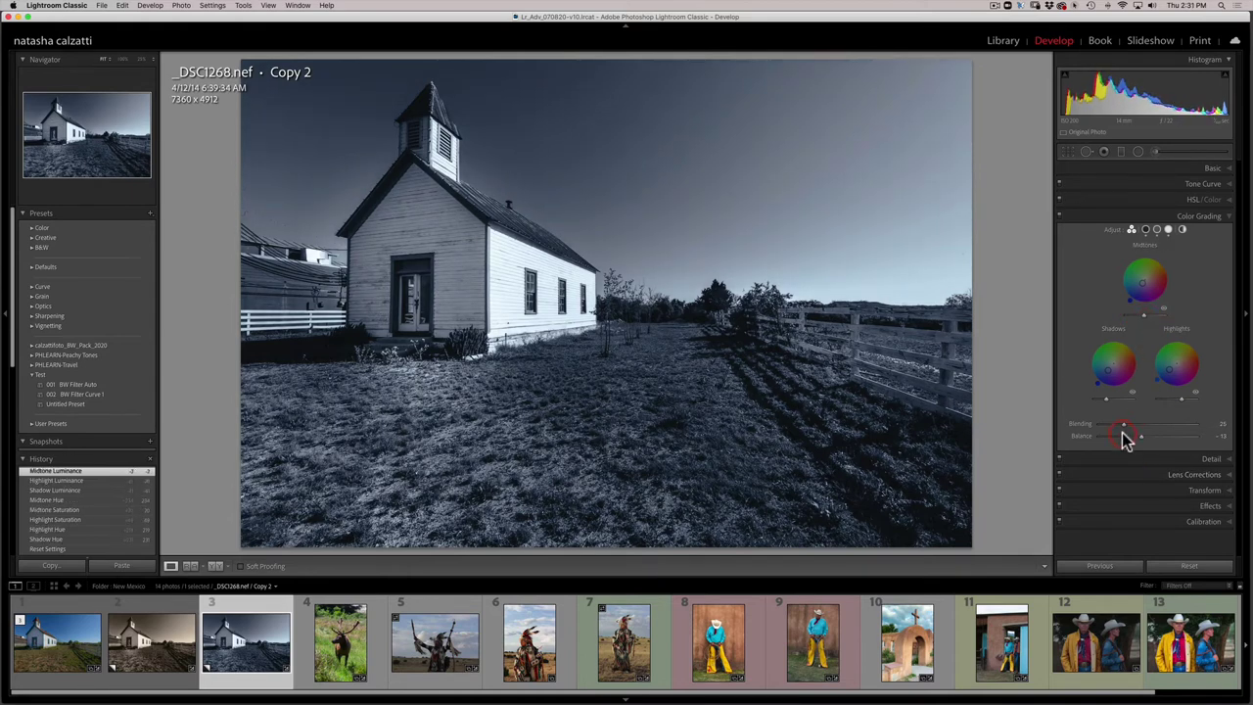
{"action": "mouse_move", "coordinate": [1133, 439]}
{"action": "left_mouse_down"}
{"action": "mouse_move", "coordinate": [1122, 434]}
{"action": "mouse_move", "coordinate": [1188, 425]}
{"action": "mouse_move", "coordinate": [1104, 425]}
{"action": "mouse_move", "coordinate": [1188, 425]}
{"action": "mouse_move", "coordinate": [1123, 424]}
{"action": "left_mouse_up"}
{"action": "left_click_drag", "start_coordinate": [1124, 431], "coordinate": [1123, 430]}
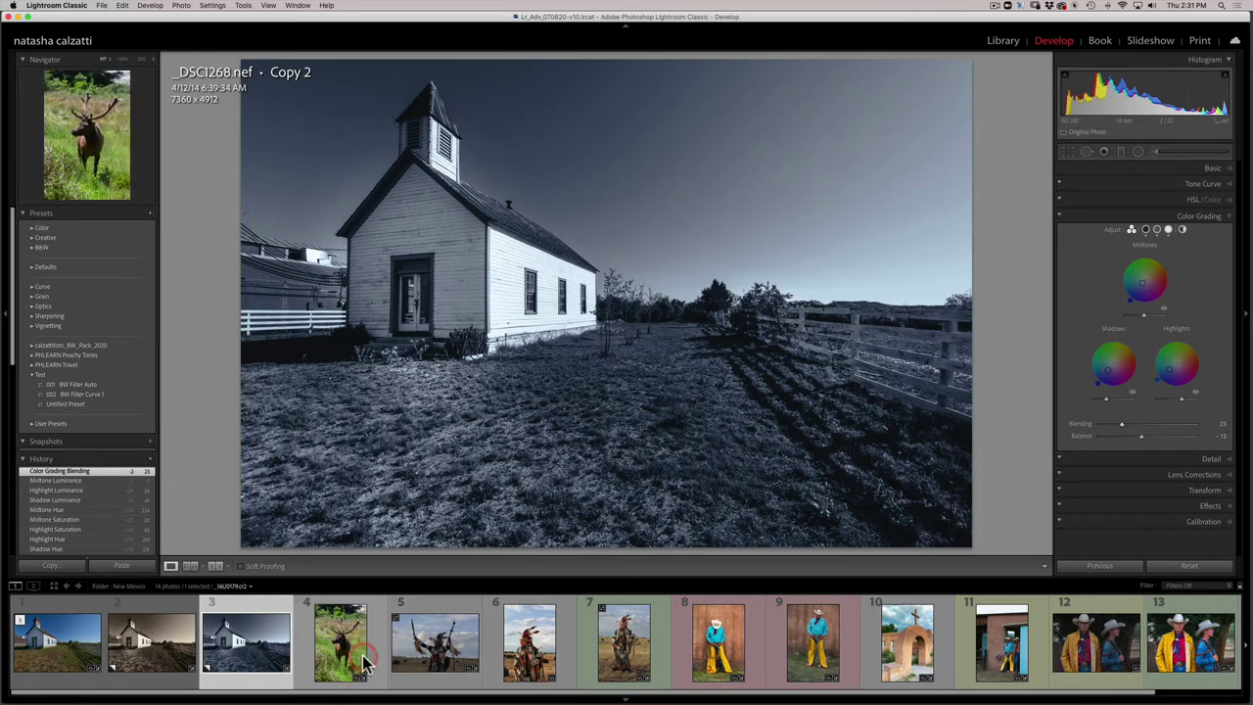
Create a virtual copy of the blue-toned church photo and reset all color grading on it.
{"action": "right_click", "coordinate": [253, 642]}
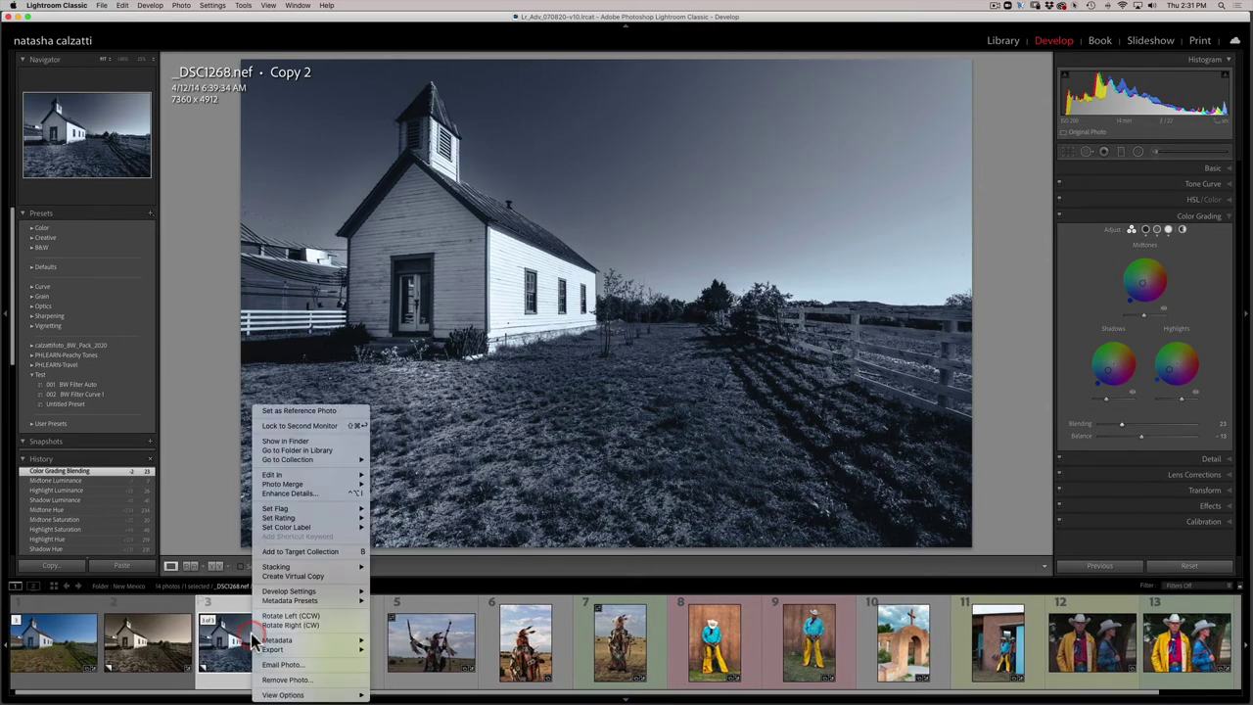
{"action": "left_click", "coordinate": [294, 577]}
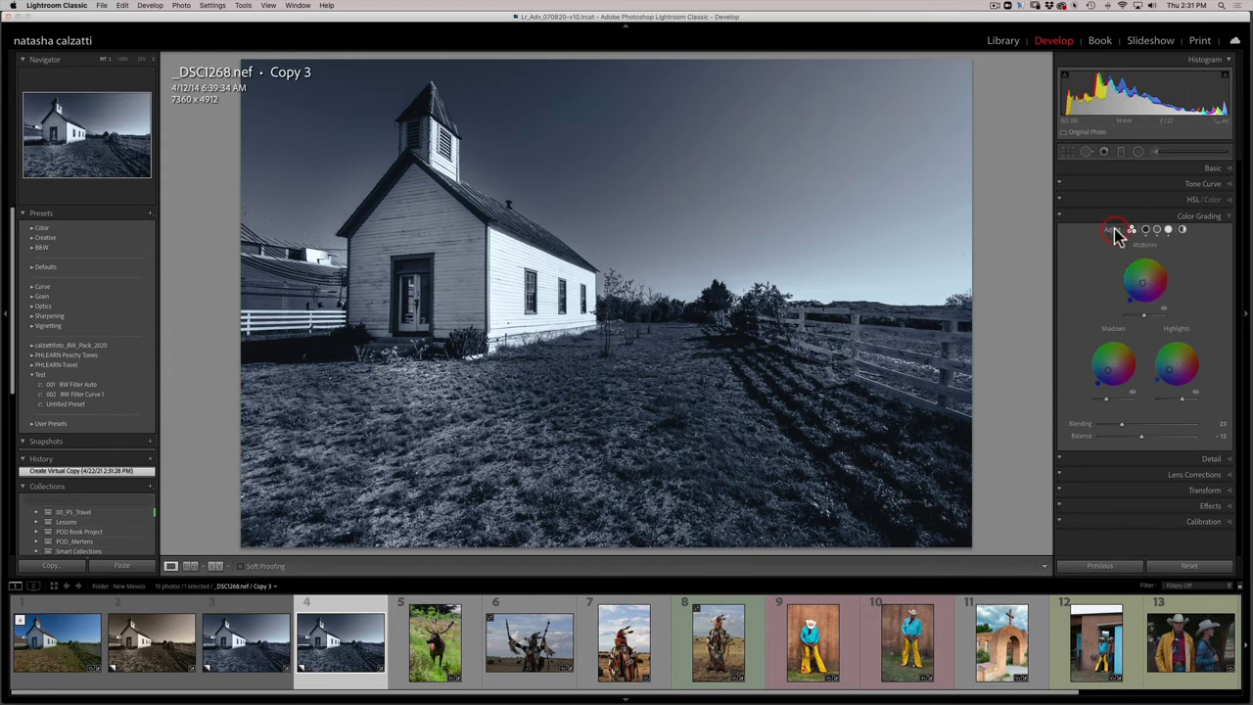
{"action": "key", "text": "super+shift+r"}
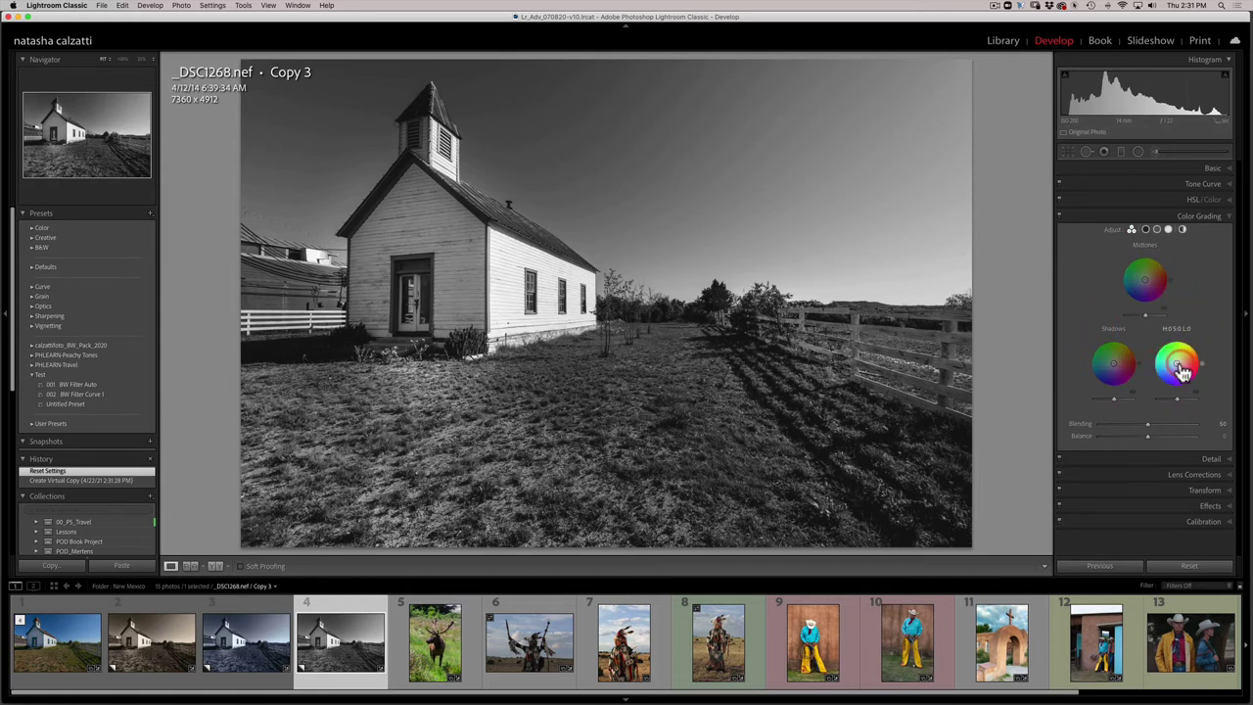
Split-tone the new copy with warm orange highlights and darkened blue shadows, setting Blending to 20 and Balance to +18.
{"action": "left_click_drag", "start_coordinate": [1181, 369], "coordinate": [1184, 355]}
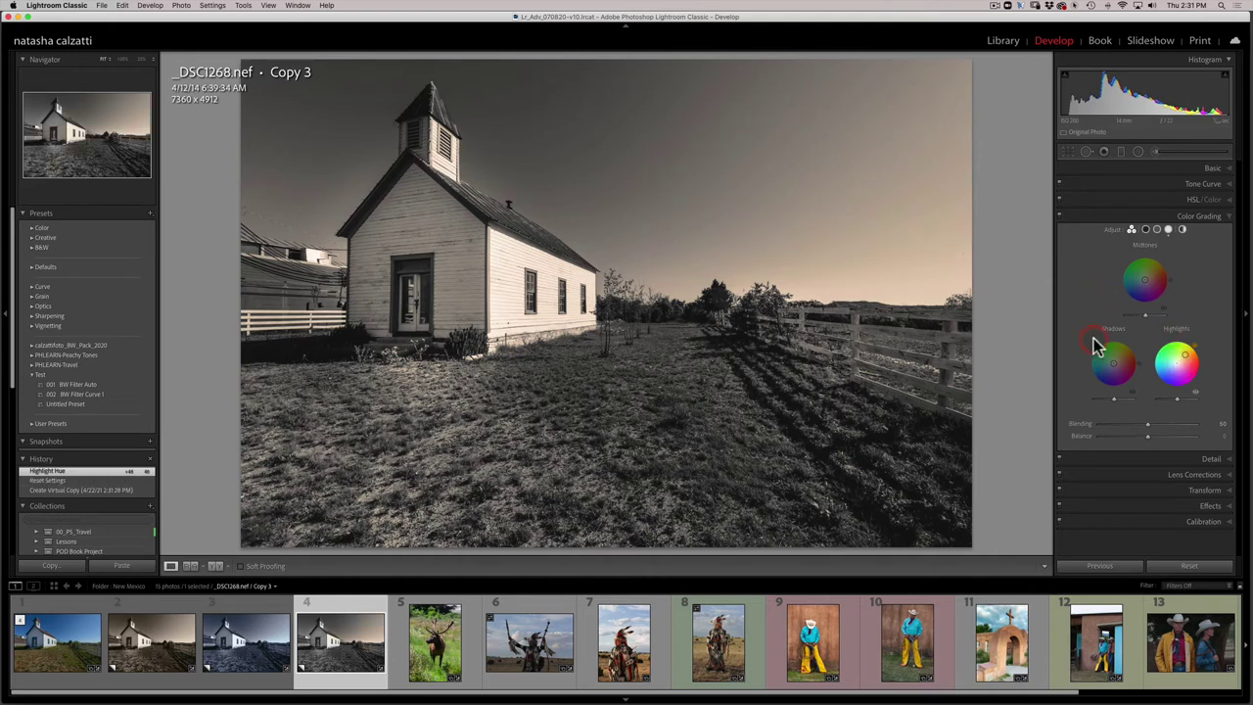
{"action": "left_click_drag", "start_coordinate": [1113, 370], "coordinate": [1121, 430]}
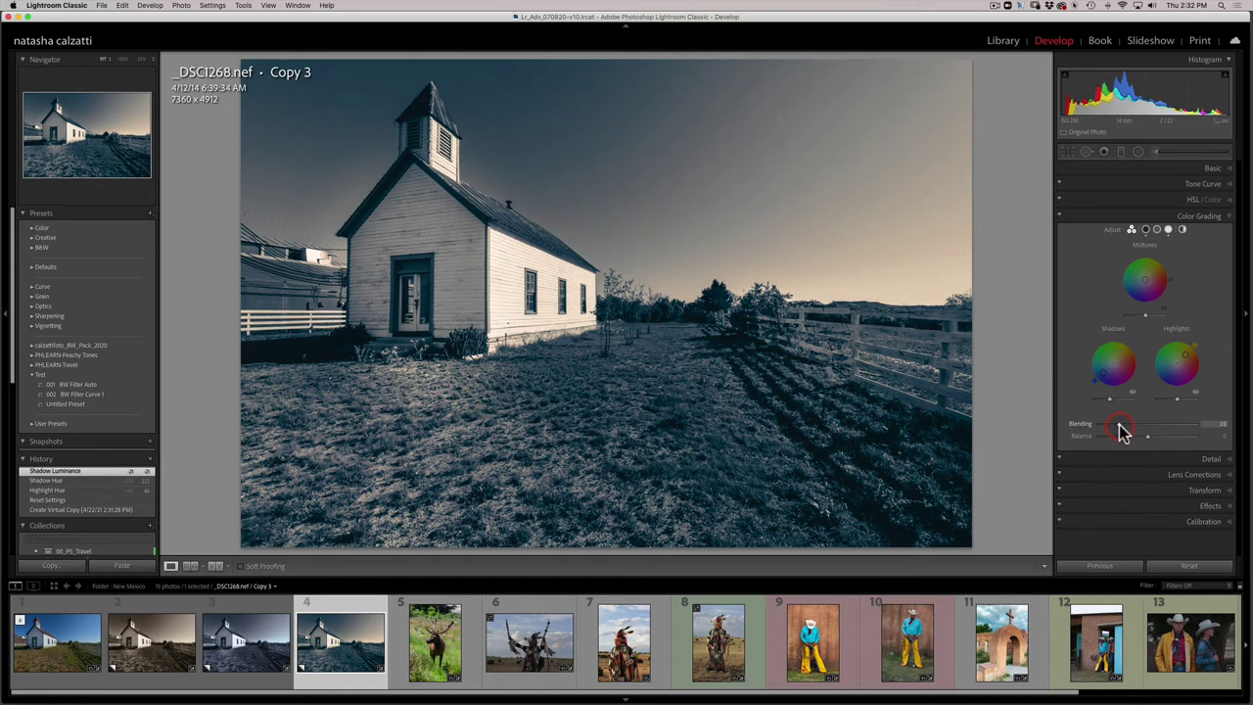
{"action": "left_click_drag", "start_coordinate": [1122, 430], "coordinate": [1157, 448]}
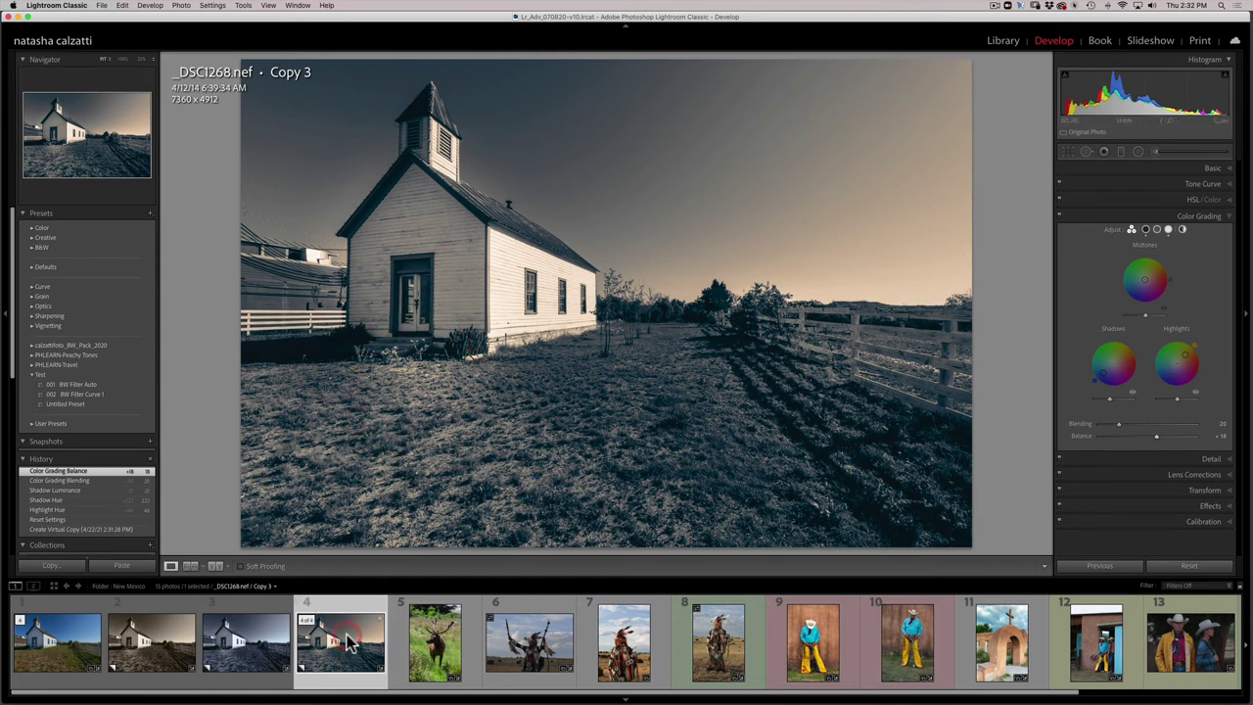
Create a virtual copy of the split-toned church photo and reset its color grading.
{"action": "right_click", "coordinate": [349, 643]}
{"action": "mouse_move", "coordinate": [364, 566]}
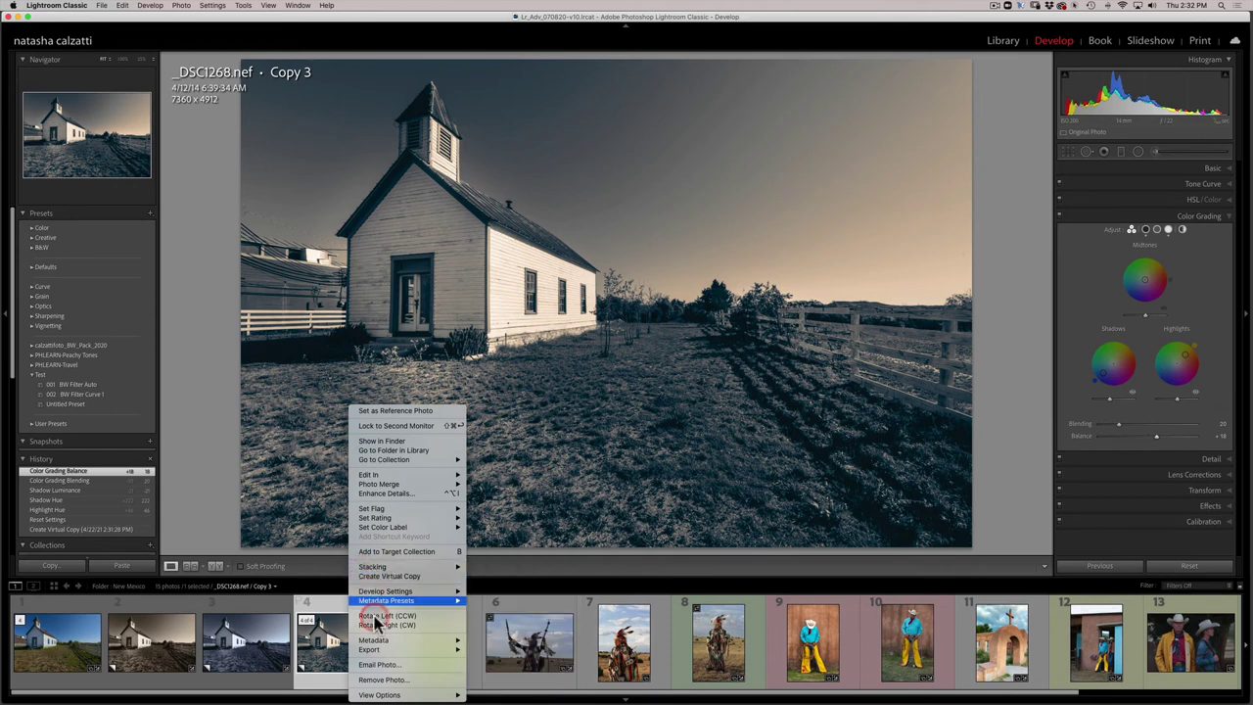
{"action": "left_click", "coordinate": [388, 576]}
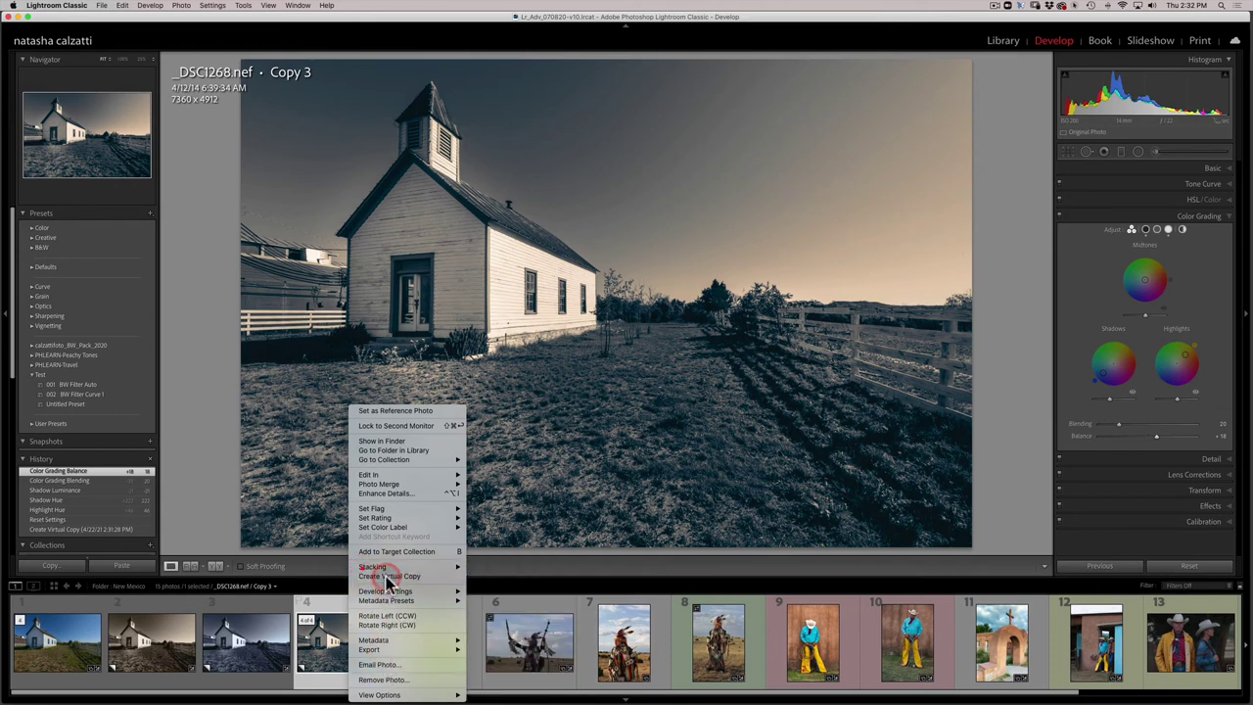
{"action": "double_click", "coordinate": [1114, 230]}
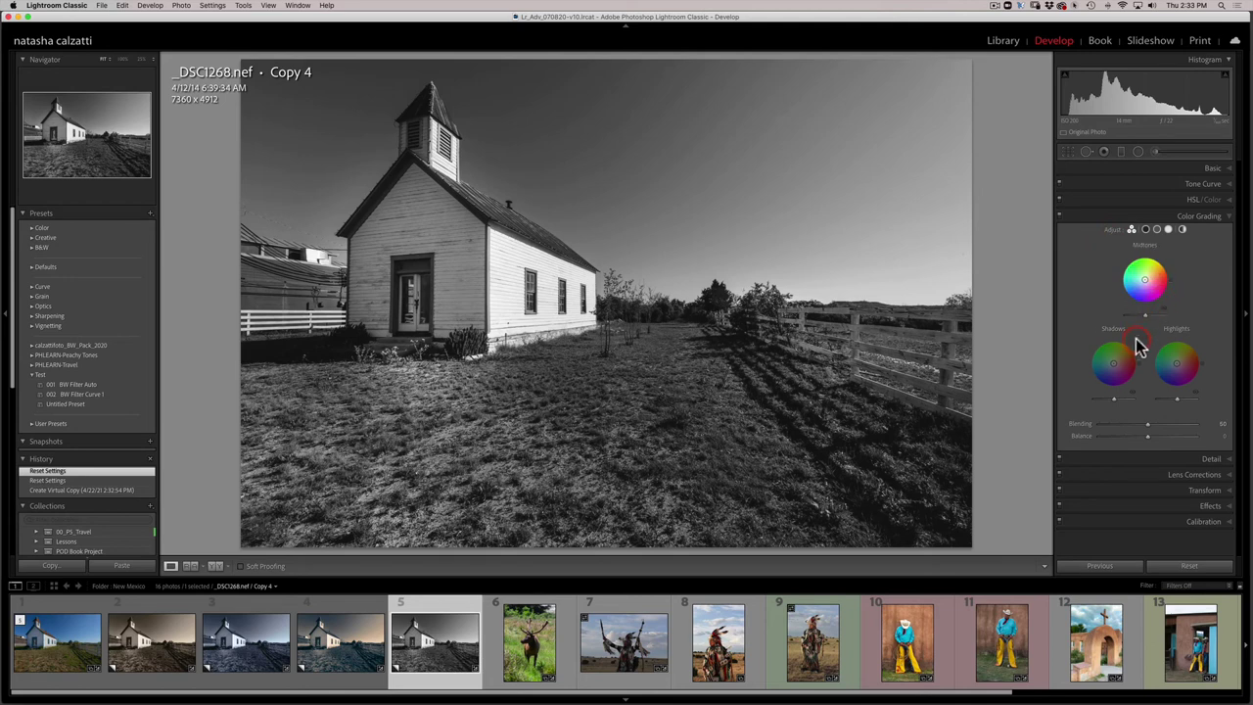
Tint the shadows purple with hue 283 and saturation 14, and the highlights reddish with hue 16 and saturation 12.
{"action": "left_click_drag", "start_coordinate": [1115, 370], "coordinate": [1118, 374]}
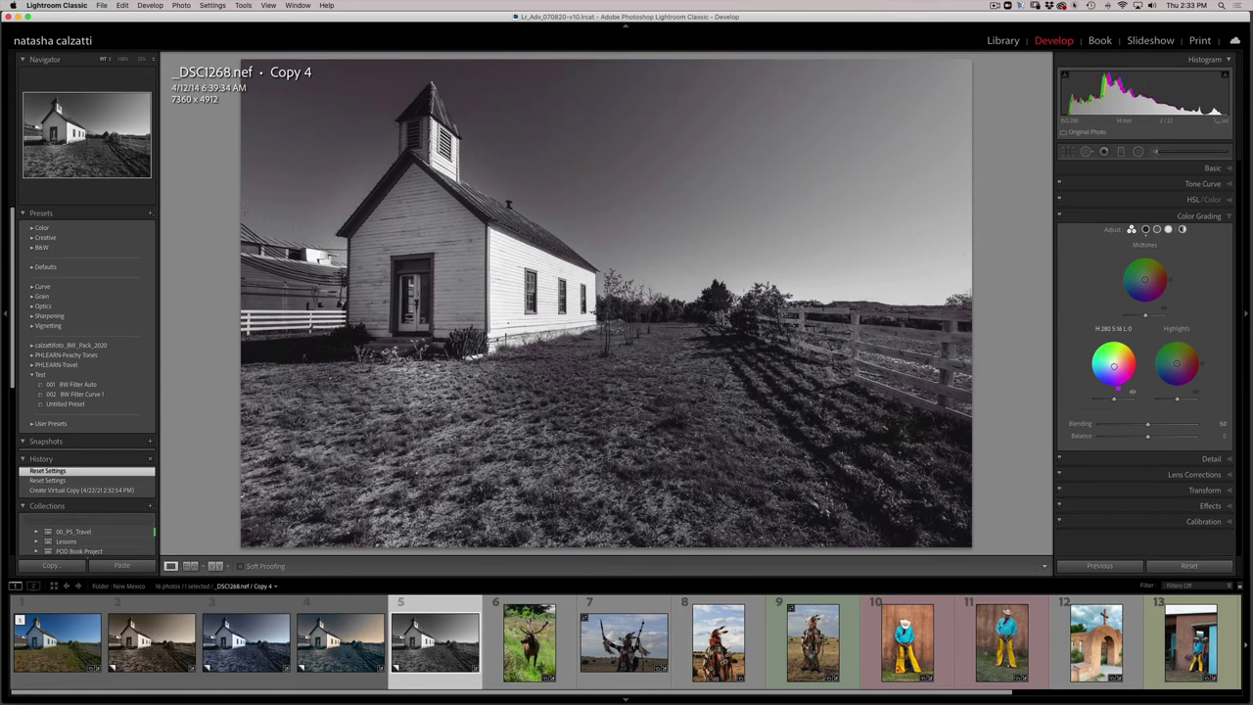
{"action": "left_click_drag", "start_coordinate": [1118, 374], "coordinate": [1117, 376]}
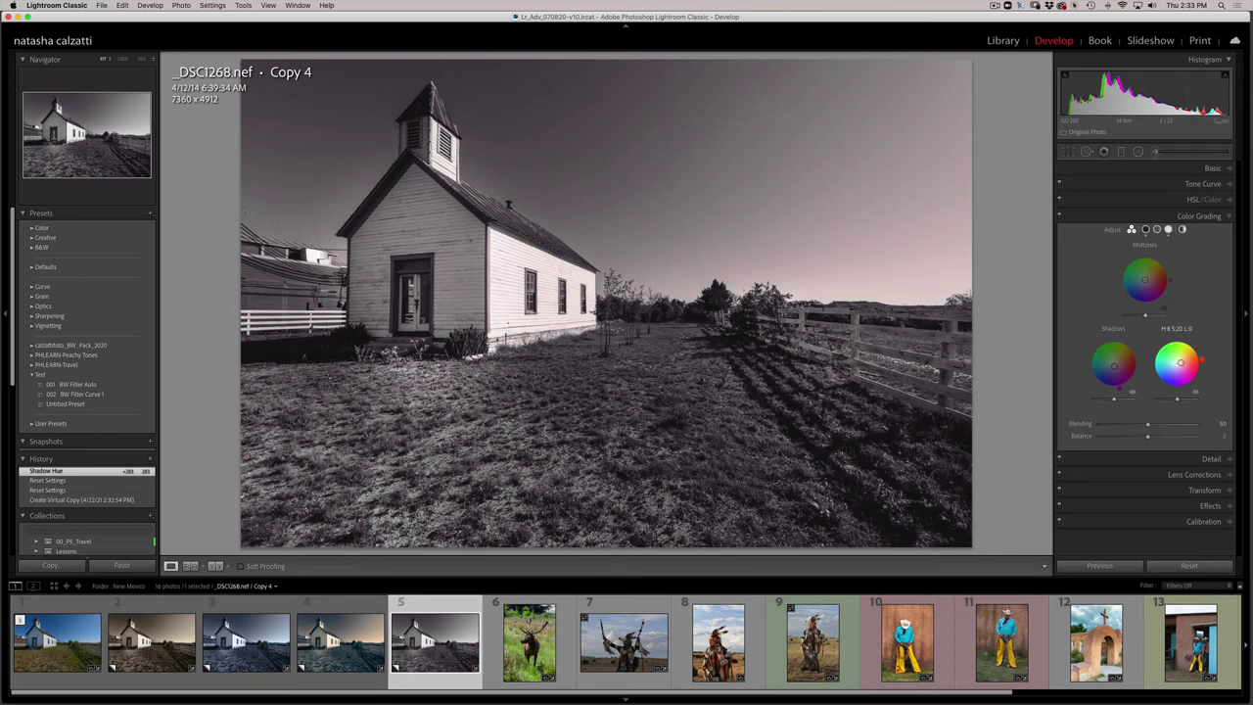
{"action": "left_click_drag", "start_coordinate": [1200, 357], "coordinate": [1196, 360]}
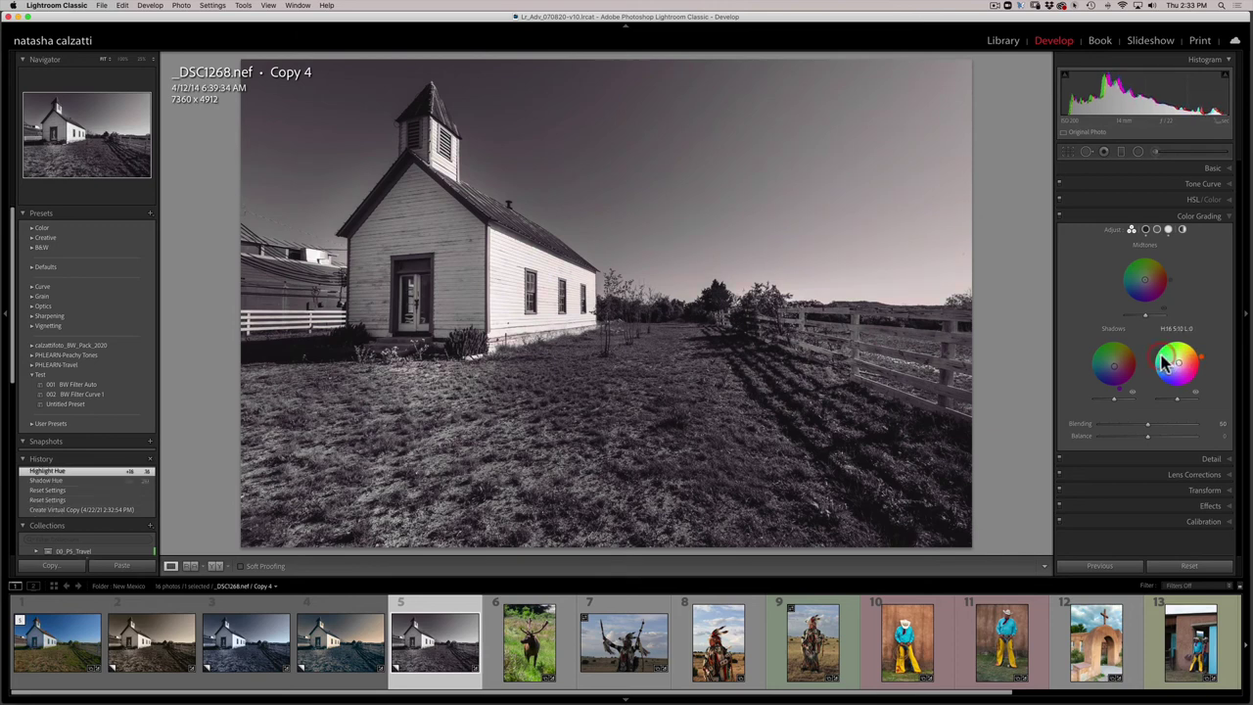
Tint the midtones magenta with hue 299 and saturation 5, lower the shadow luminance and raise the midtone luminance.
{"action": "left_click_drag", "start_coordinate": [1135, 271], "coordinate": [1162, 296]}
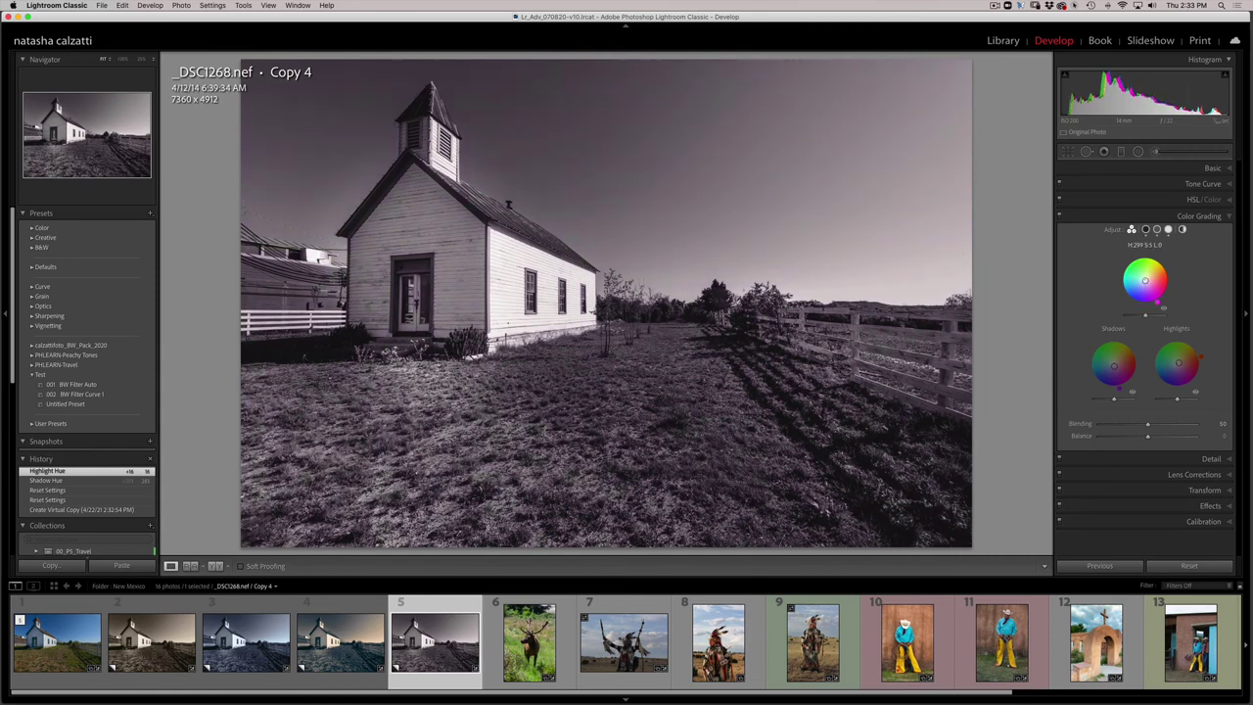
{"action": "left_click_drag", "start_coordinate": [1144, 281], "coordinate": [1144, 283]}
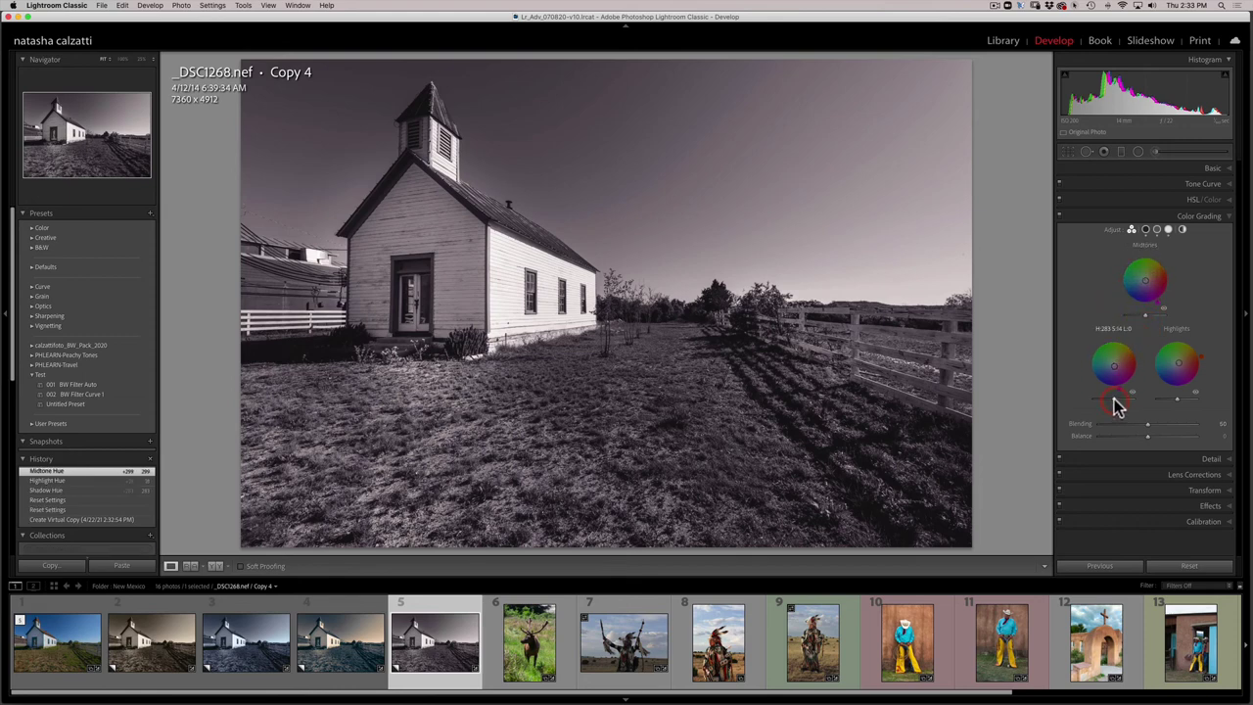
{"action": "left_click_drag", "start_coordinate": [1112, 398], "coordinate": [1107, 404]}
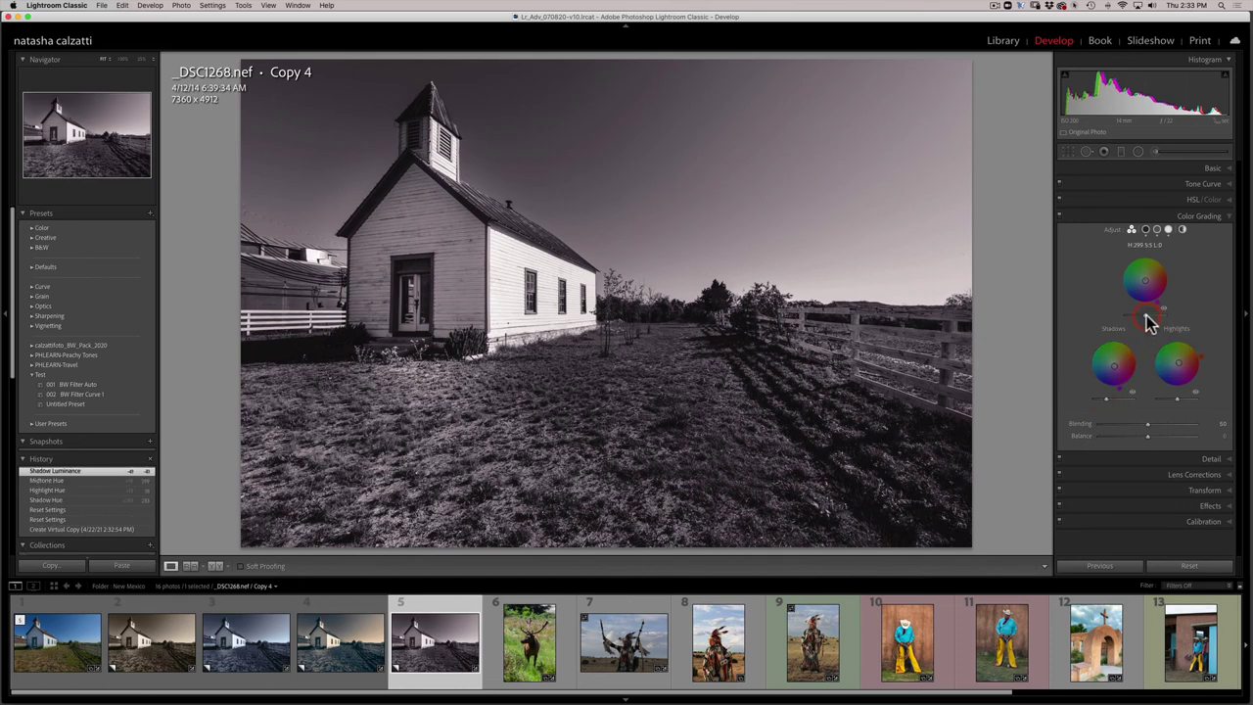
{"action": "left_click_drag", "start_coordinate": [1152, 323], "coordinate": [1158, 323]}
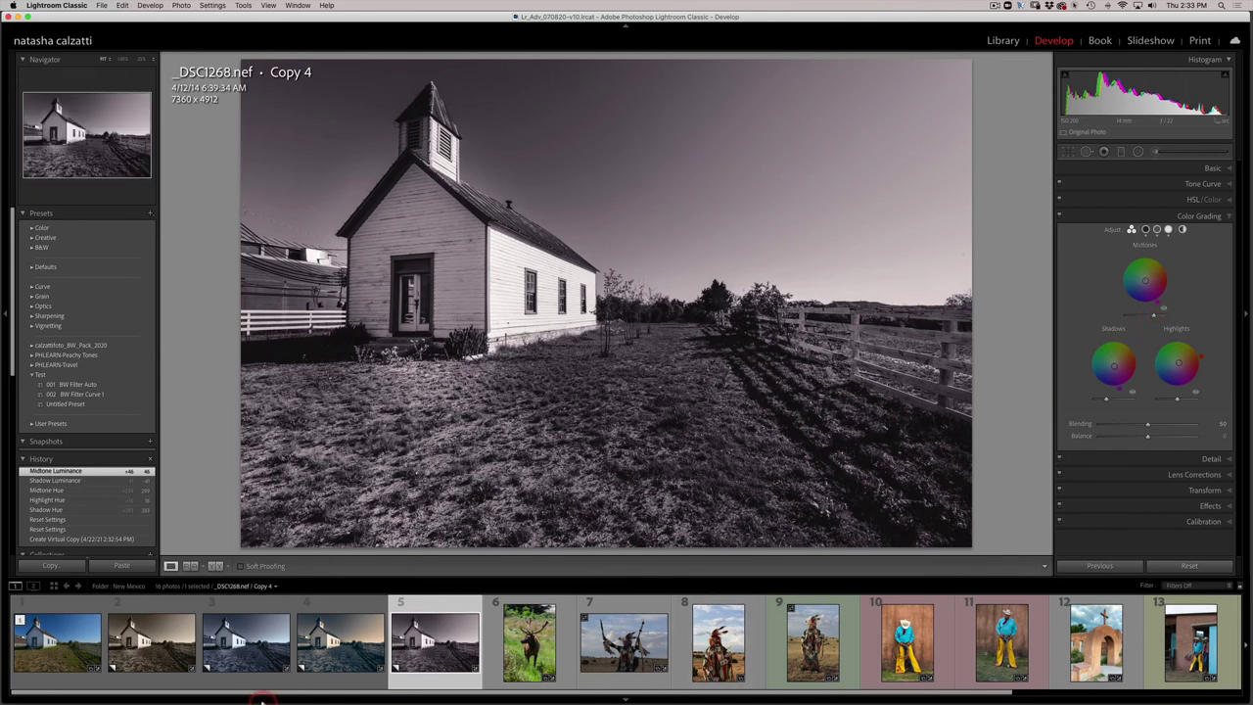
Select the four toned virtual copies of the church photo and compare them together in Survey view.
{"action": "mouse_move", "coordinate": [257, 697]}
{"action": "left_click", "coordinate": [235, 634]}
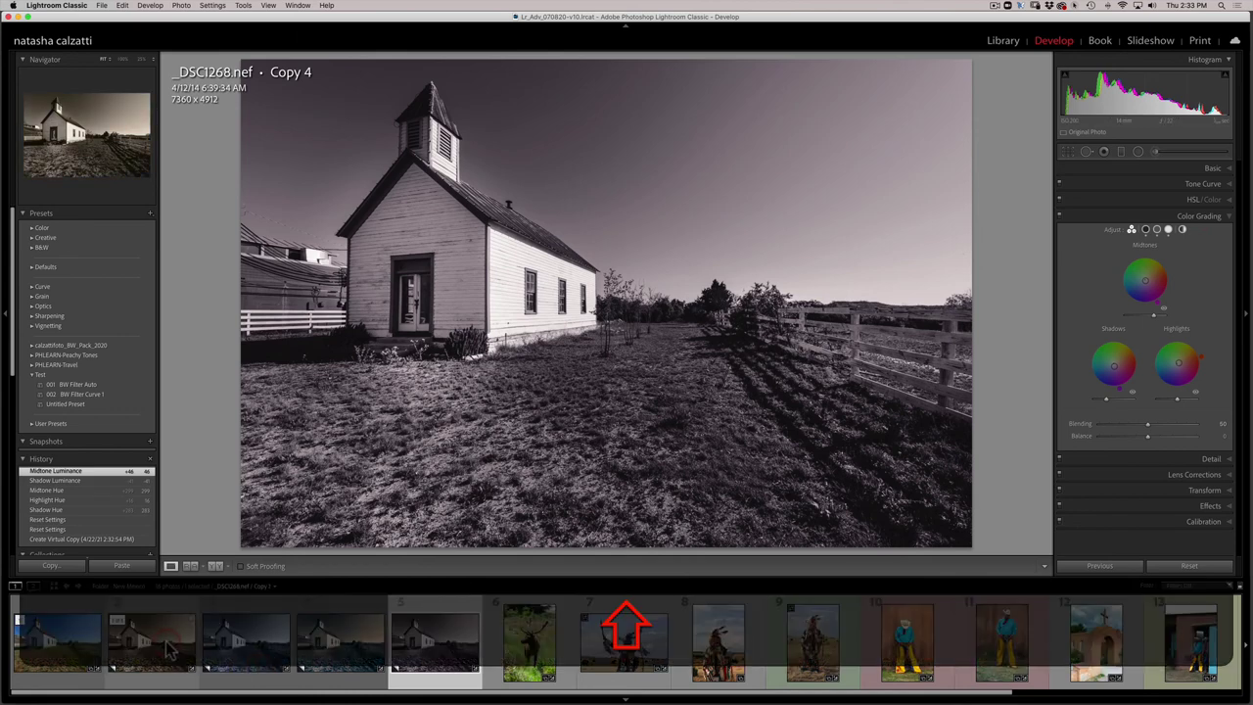
{"action": "left_click", "coordinate": [169, 649], "text": "shift"}
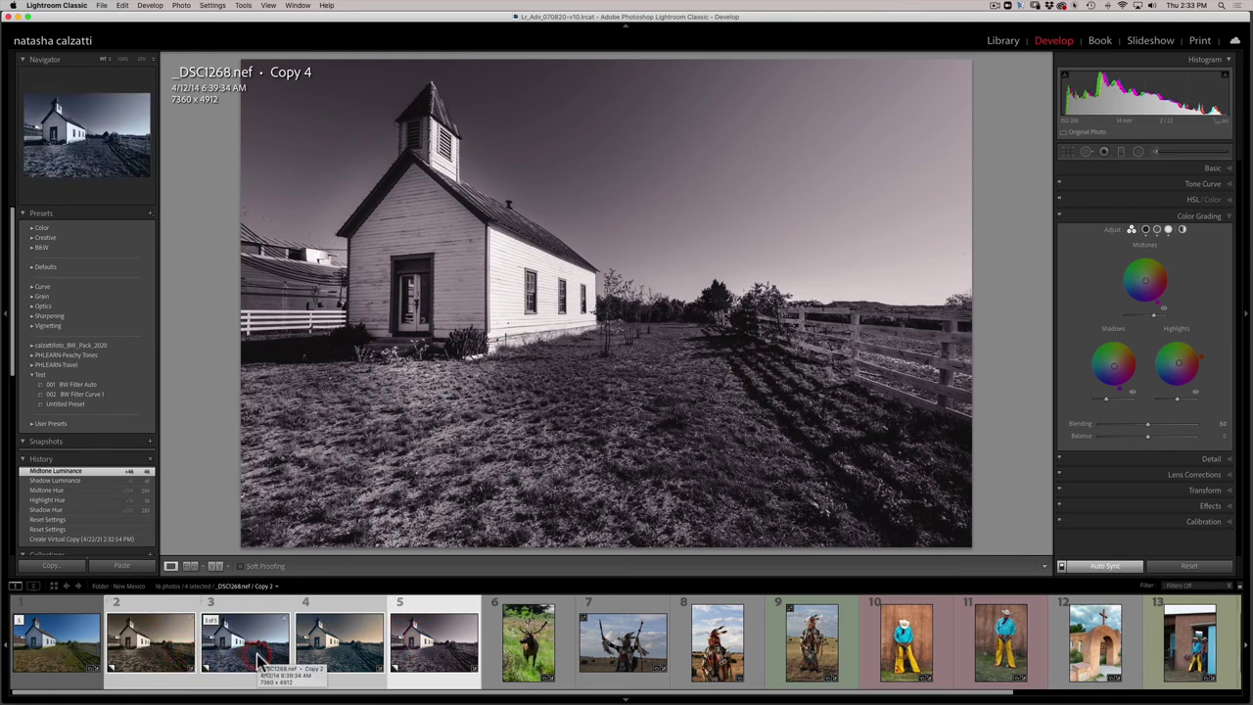
{"action": "key", "text": "n"}
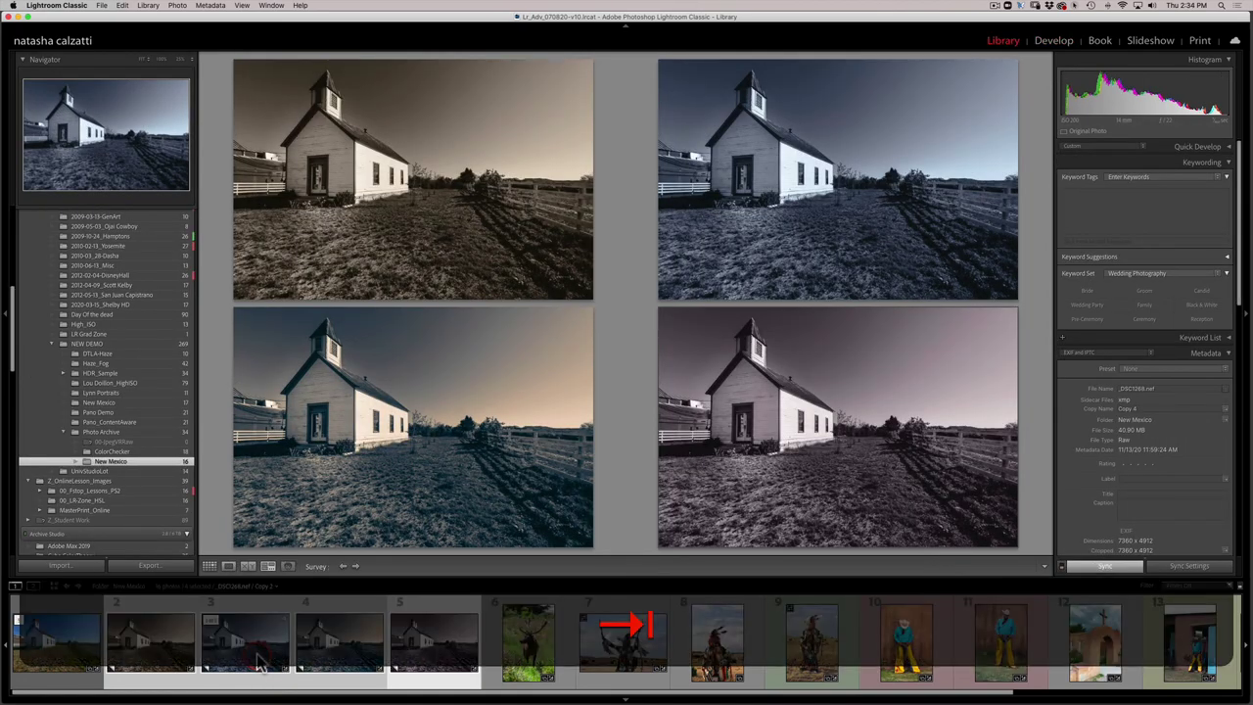
Hide the side panels and black out the interface around the four surveyed photos with Lights Out.
{"action": "key", "text": "Tab"}
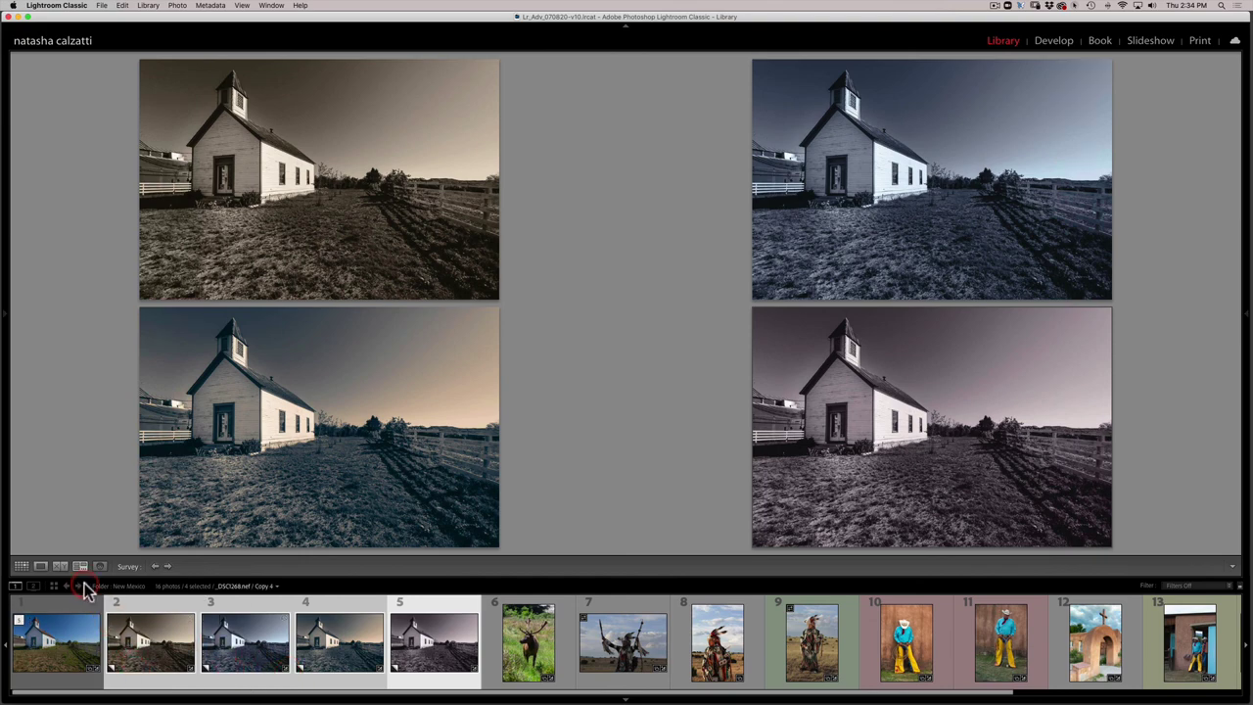
{"action": "left_click", "coordinate": [87, 588]}
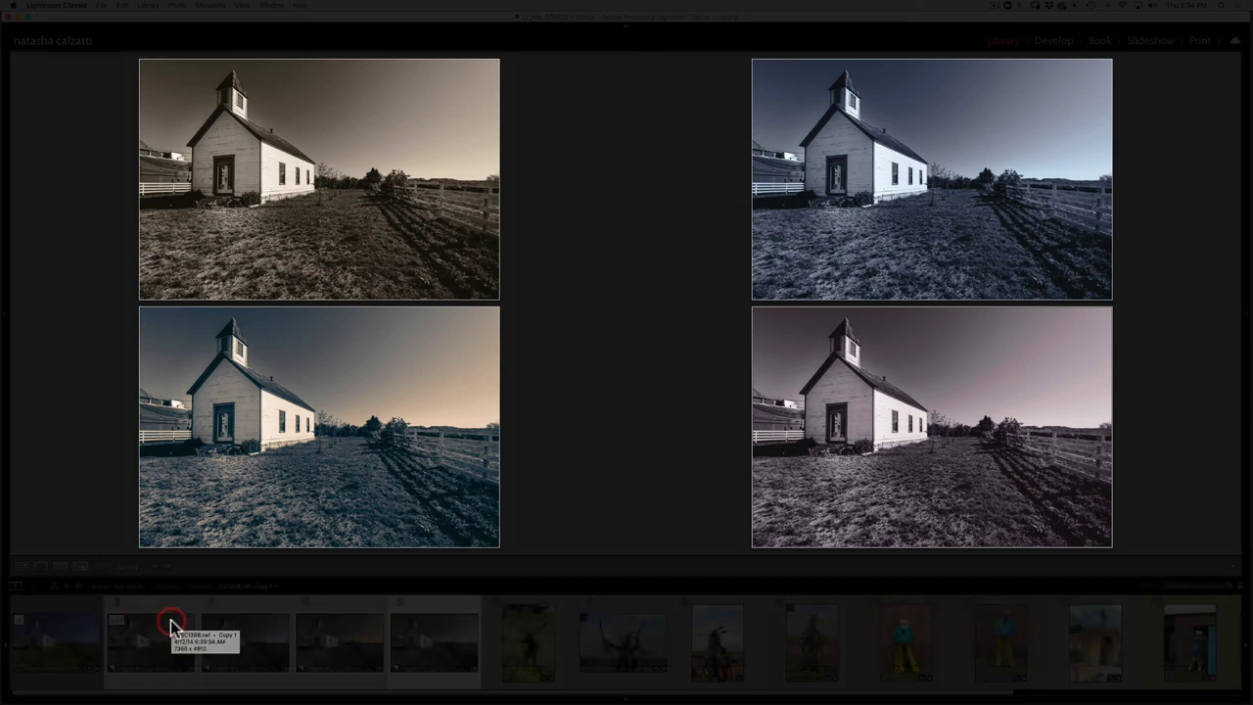
{"action": "key", "text": "l"}
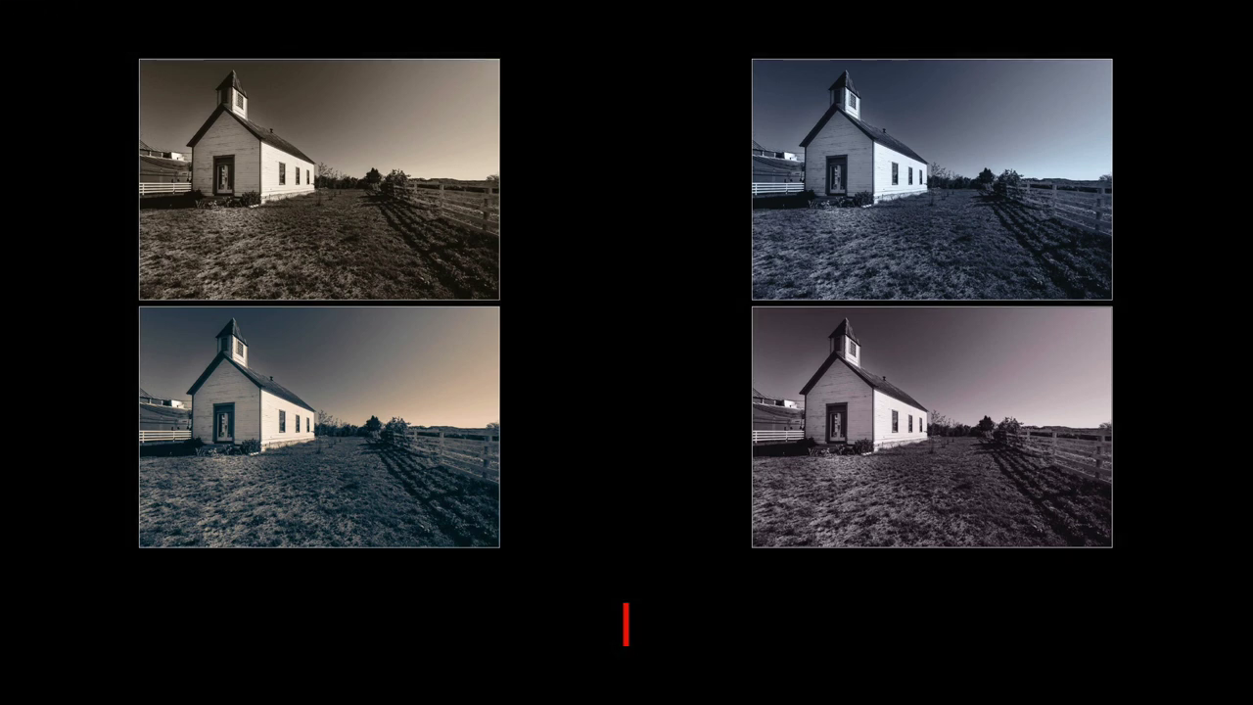